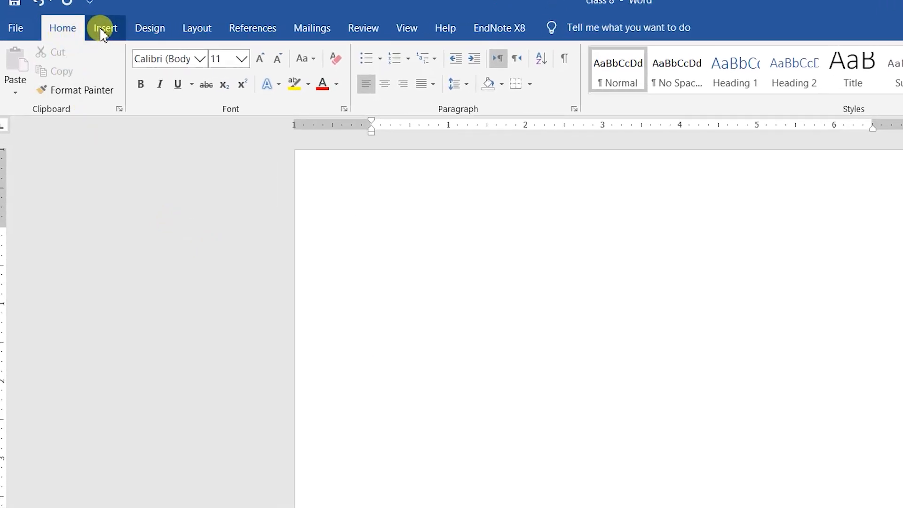
Step: Insert a blank 7-column, 2-row table from the Table grid near the top of the page
click(103, 32)
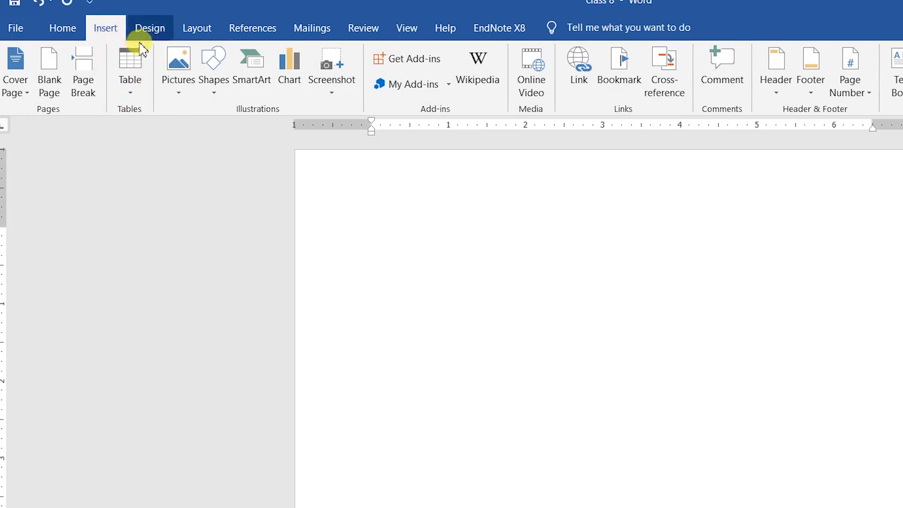
click(133, 98)
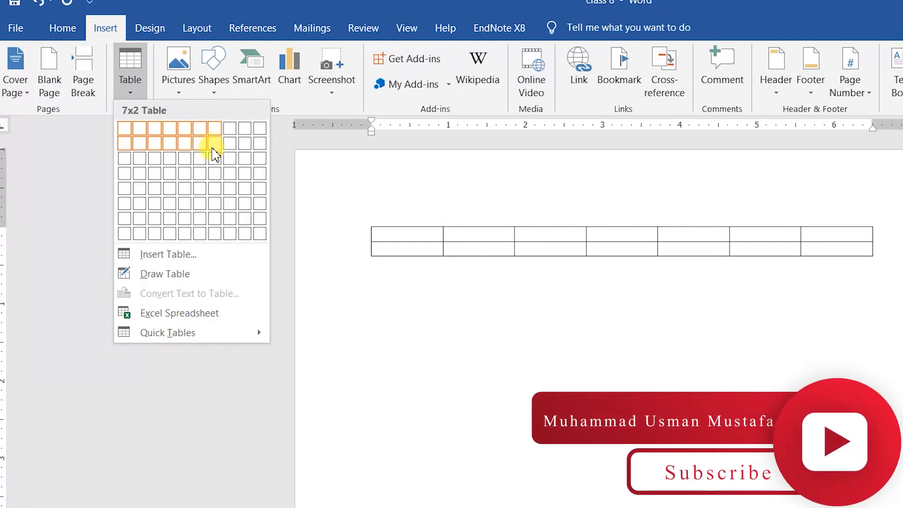
click(214, 157)
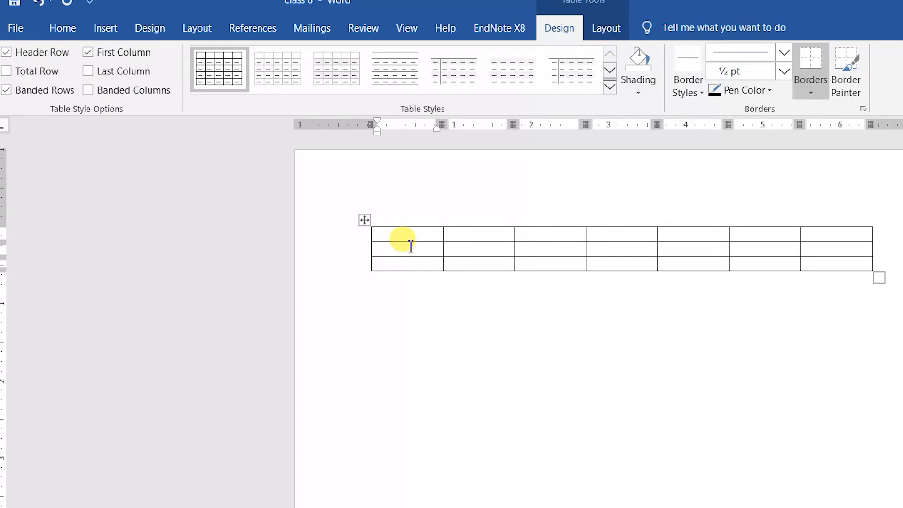
click(405, 294)
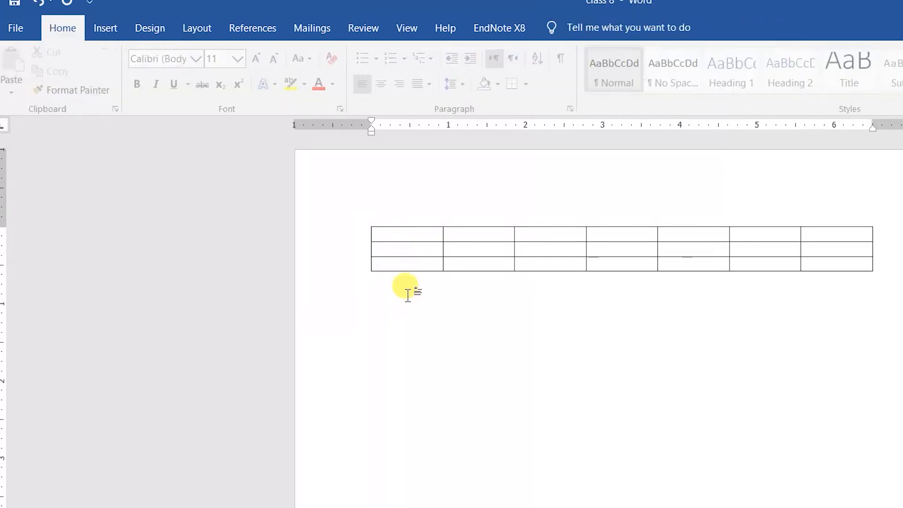
click(100, 34)
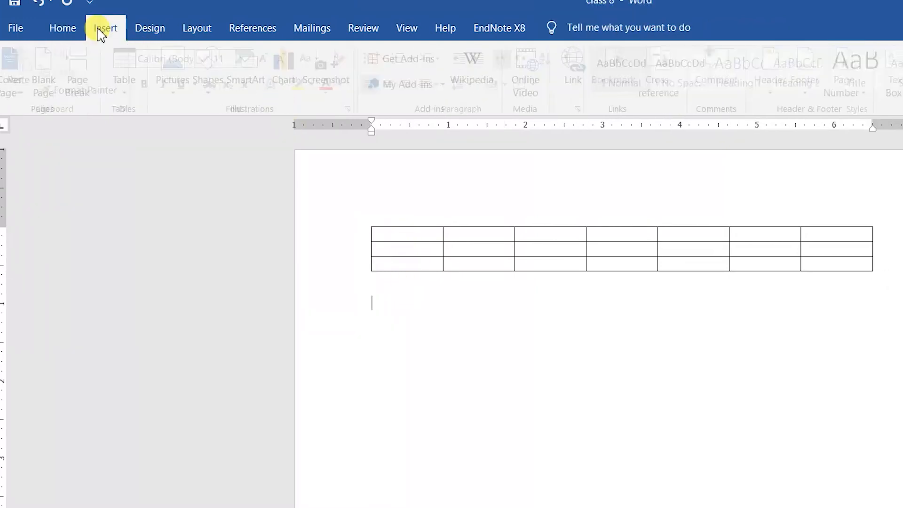
Step: Insert a 15 by 15 table with a fixed column width of 0.2 below the first table
click(139, 94)
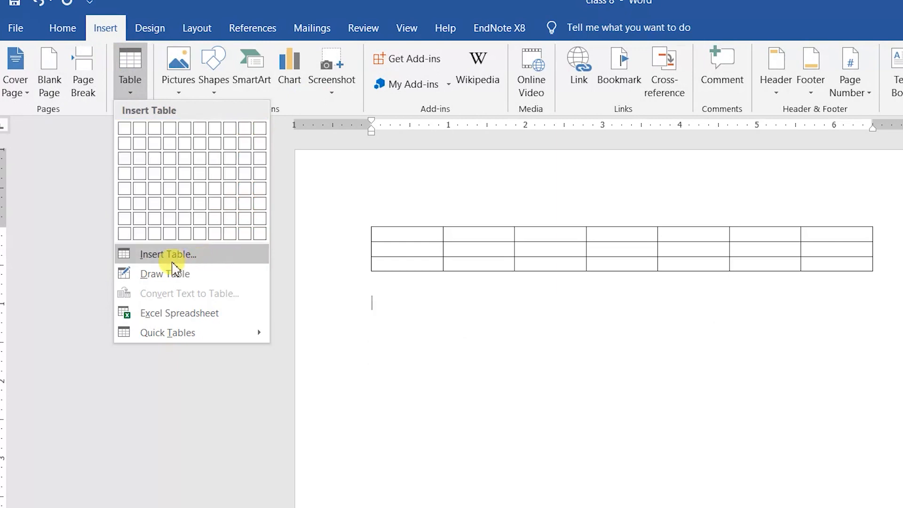
click(168, 261)
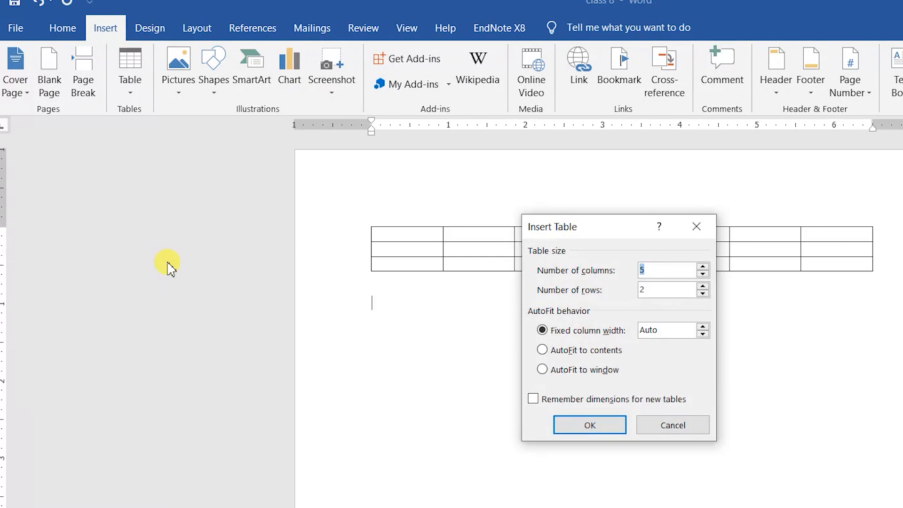
text(1)
key(Tab)
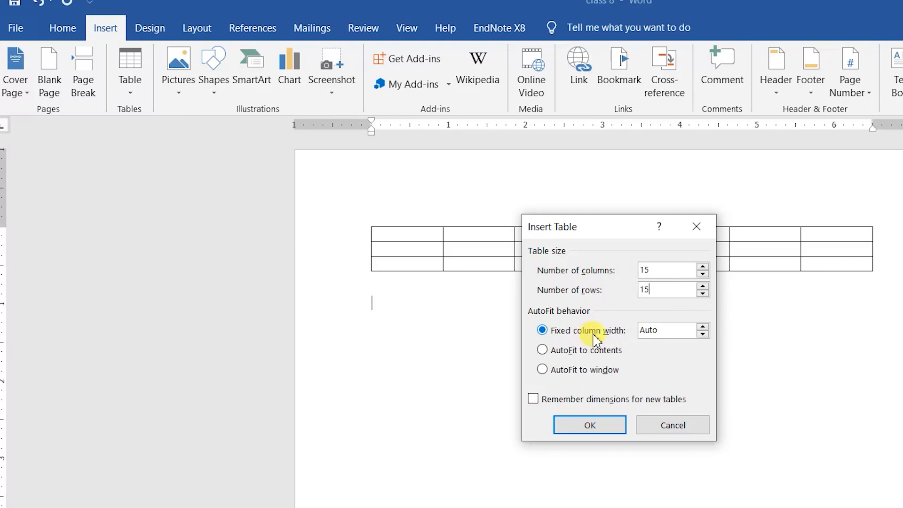
click(702, 335)
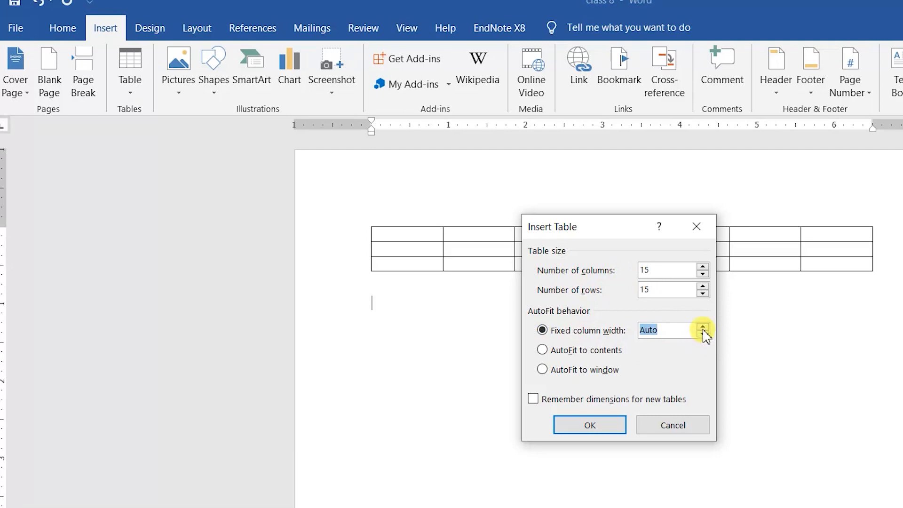
click(702, 329)
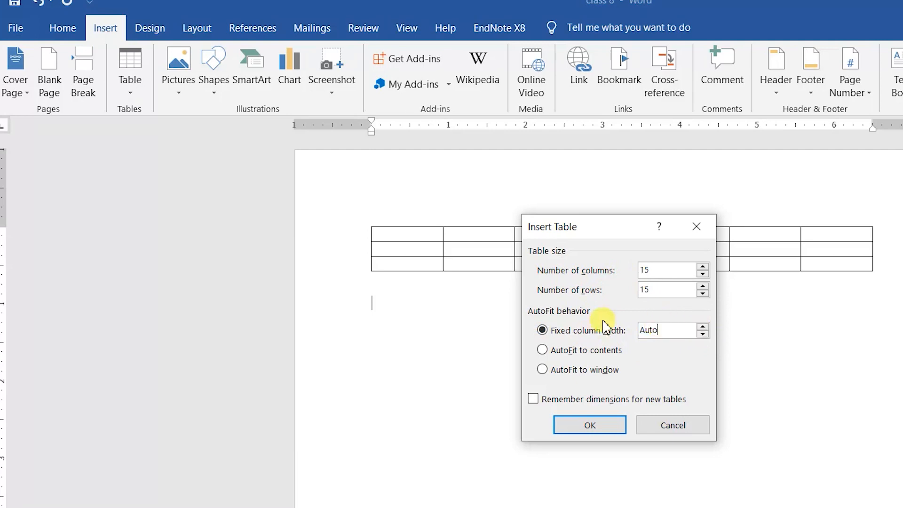
text(0.2)
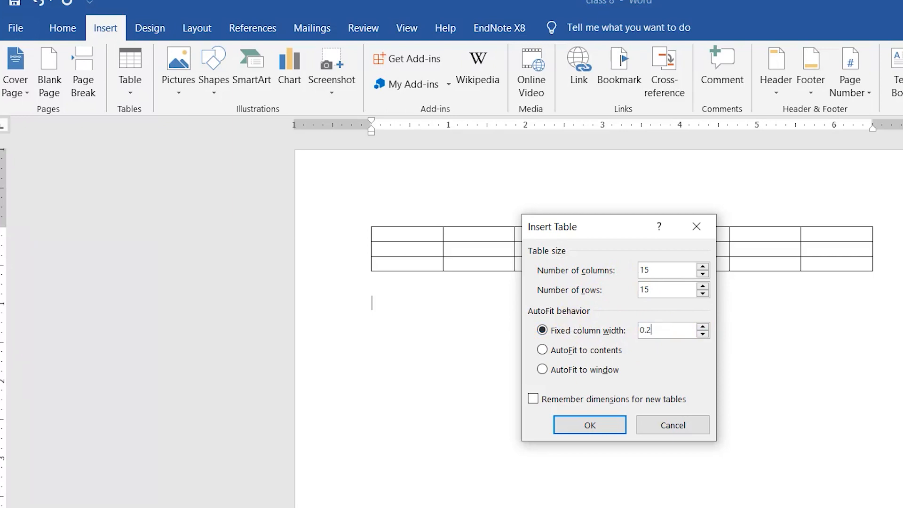
click(608, 427)
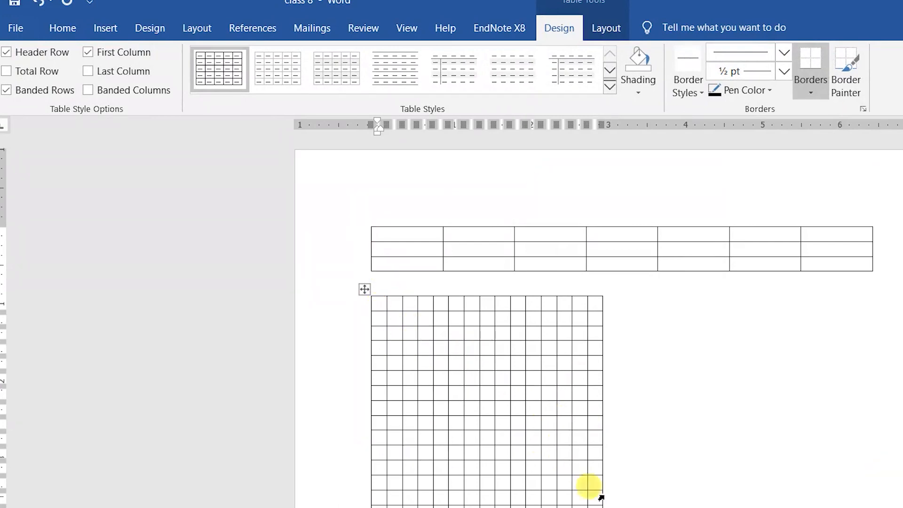
Step: Insert another 15-column, 15-row table with Auto column width below the narrow grid
click(628, 504)
scroll(628, 503, down, 3)
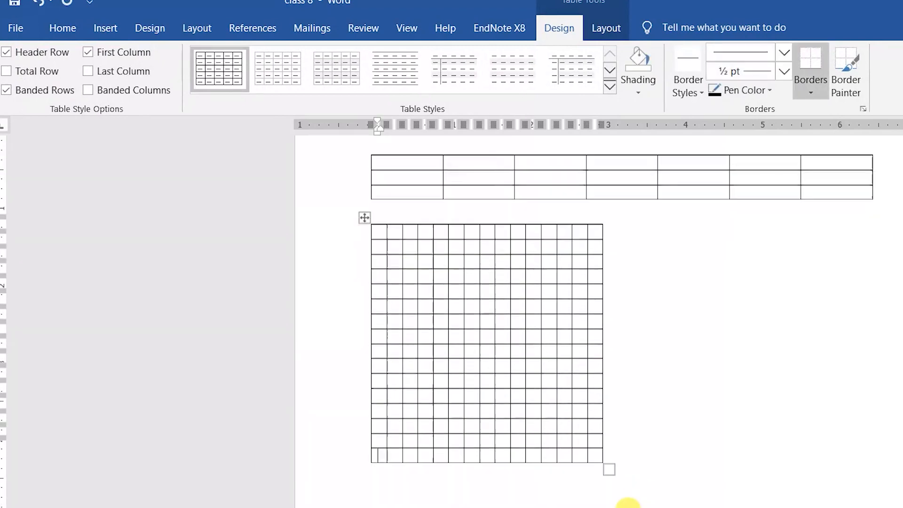
click(462, 467)
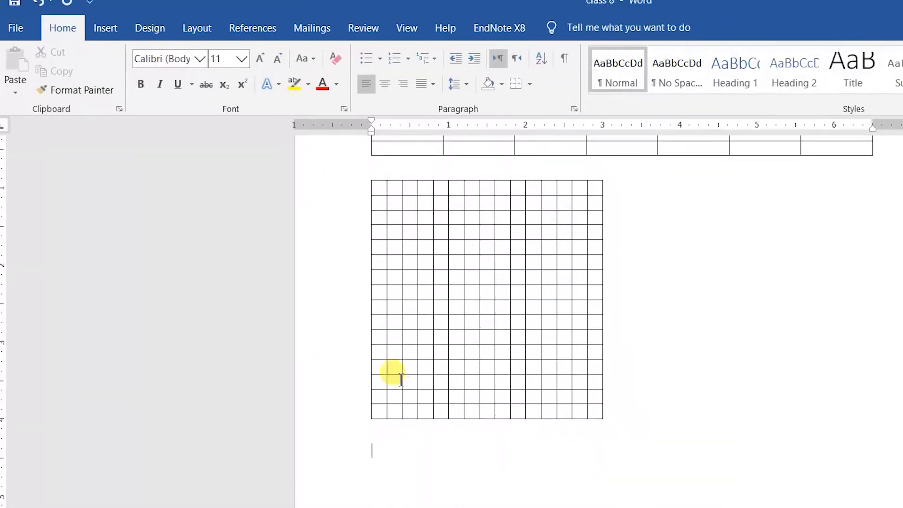
click(105, 27)
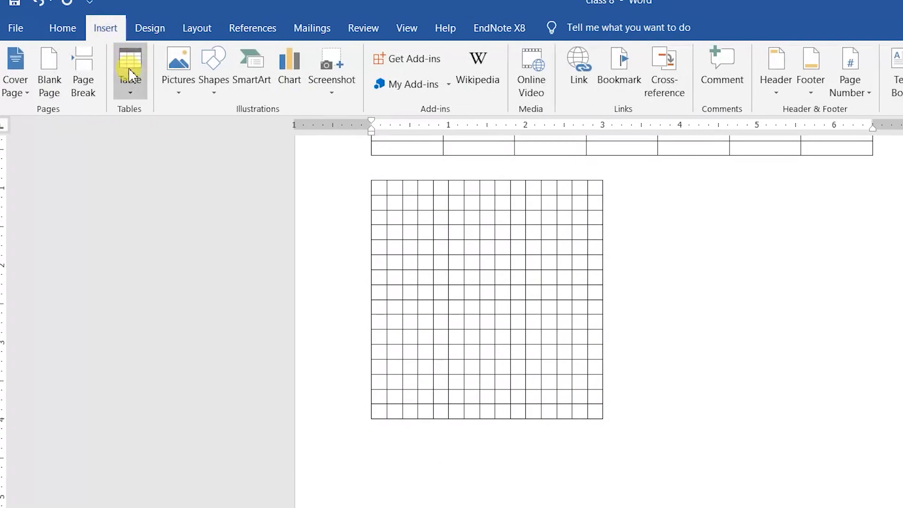
click(129, 66)
click(169, 256)
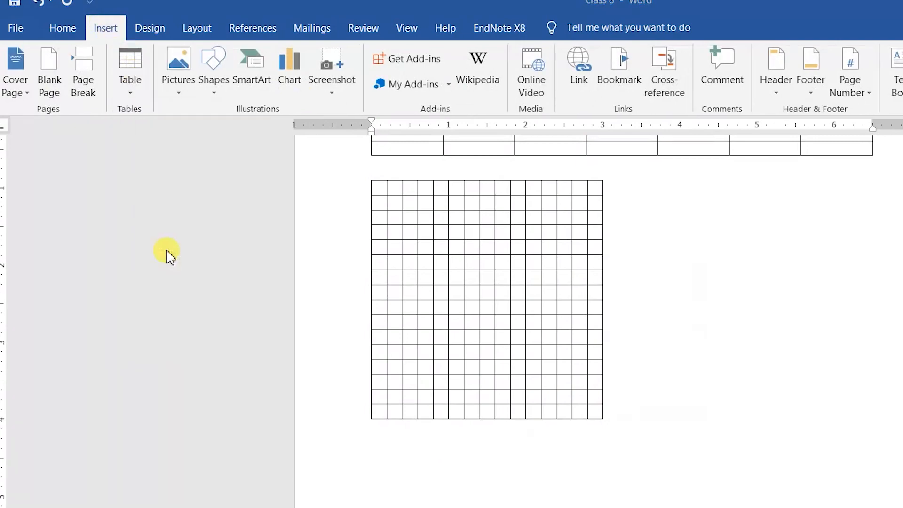
text(15)
double_click(640, 291)
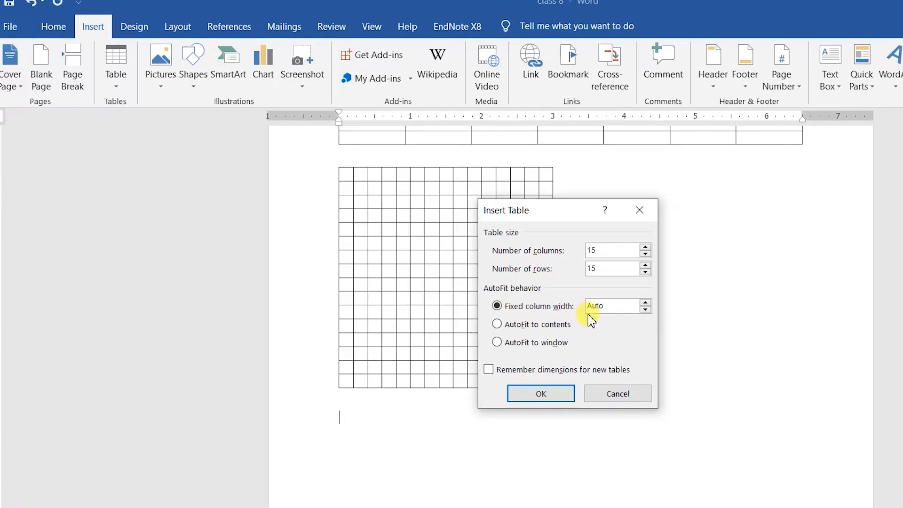
click(514, 374)
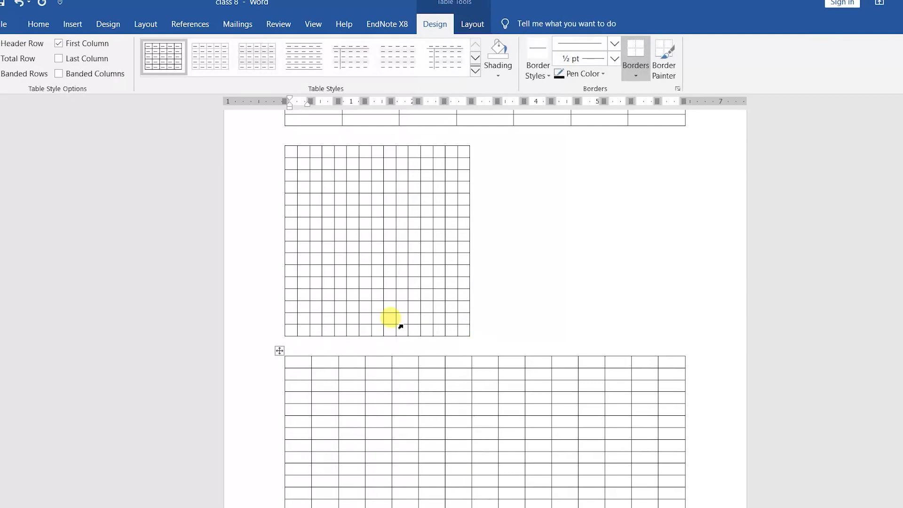
scroll(506, 491, down, 3)
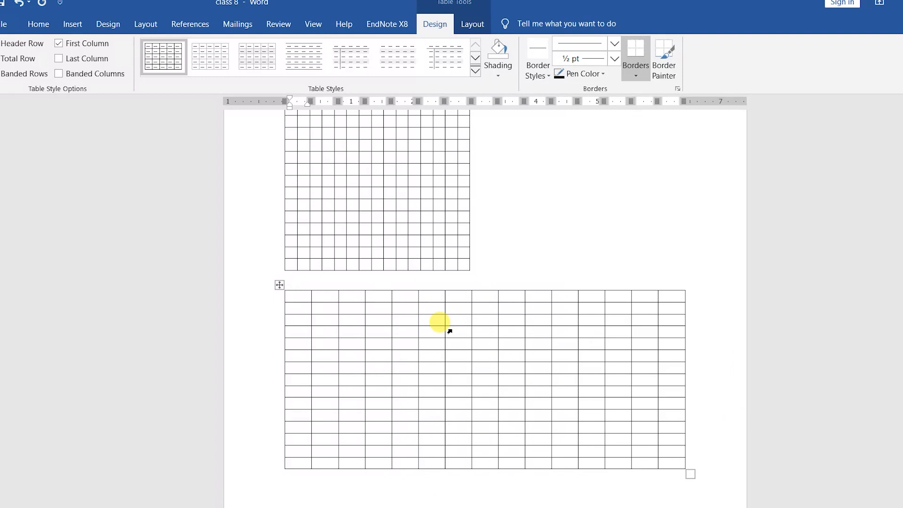
Step: Delete the lower auto-width 15x15 table and then the narrow 0.2-width grid table
click(398, 501)
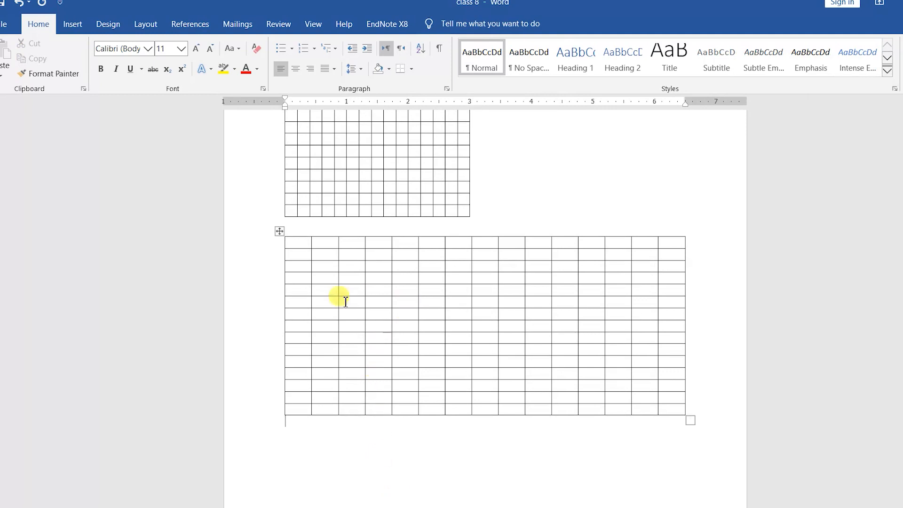
click(280, 230)
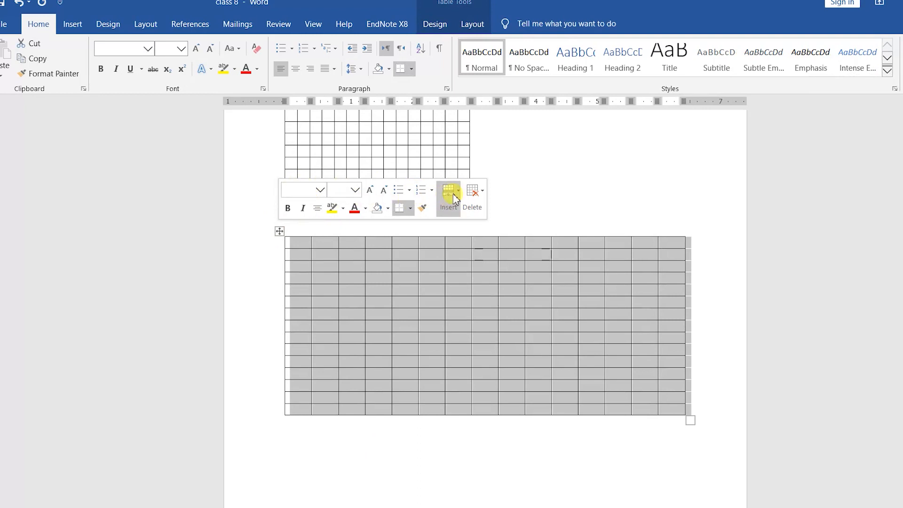
click(473, 208)
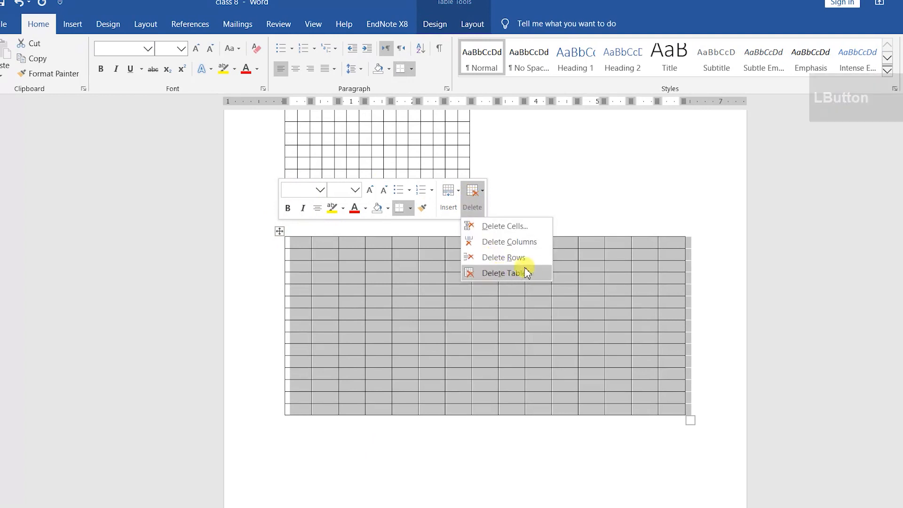
click(504, 273)
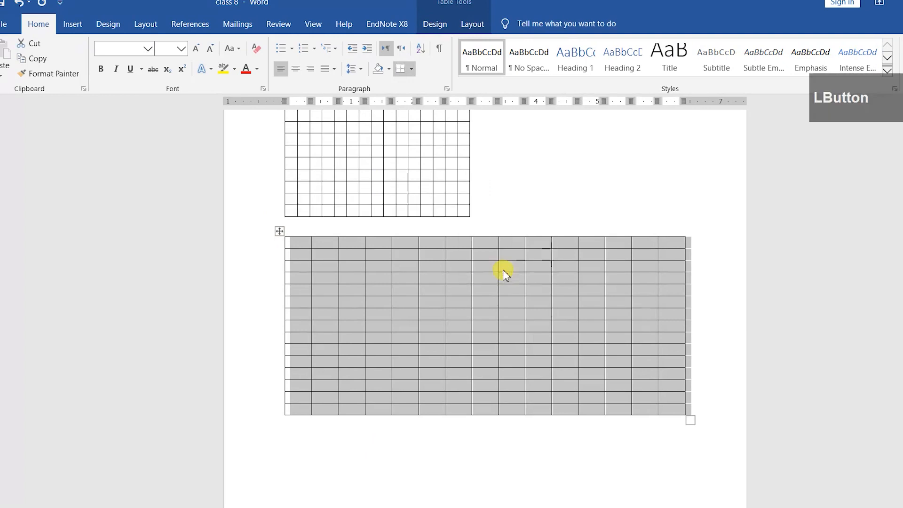
scroll(371, 199, up, 3)
scroll(378, 207, up, 2)
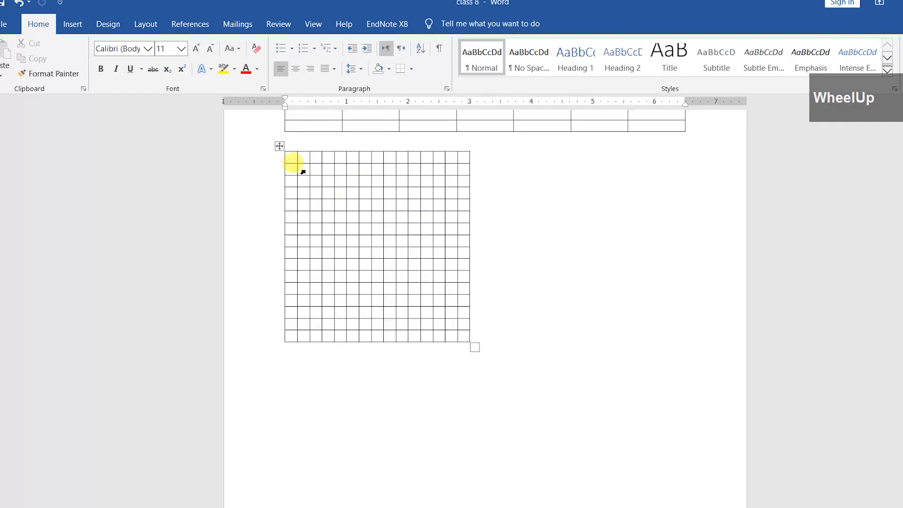
click(279, 146)
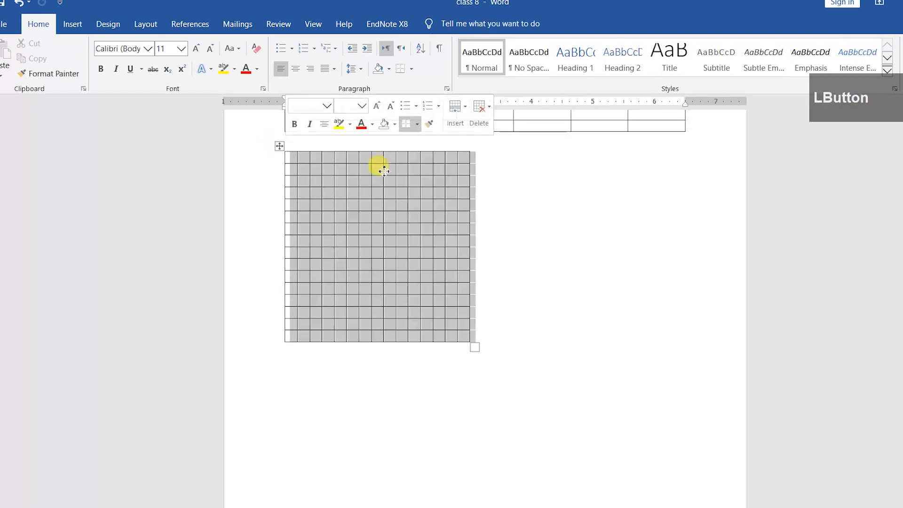
click(472, 123)
click(474, 188)
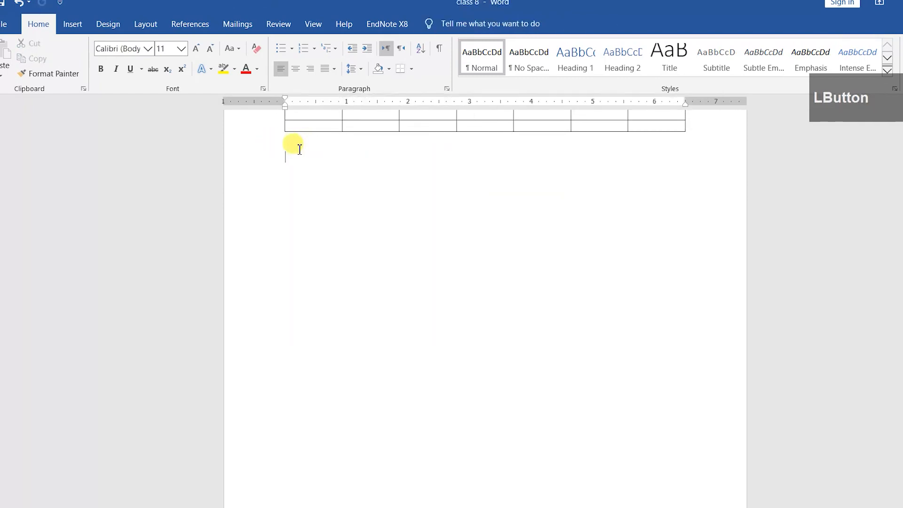
Step: Insert a 5-column, 2-row table set to AutoFit to contents
click(72, 24)
click(73, 62)
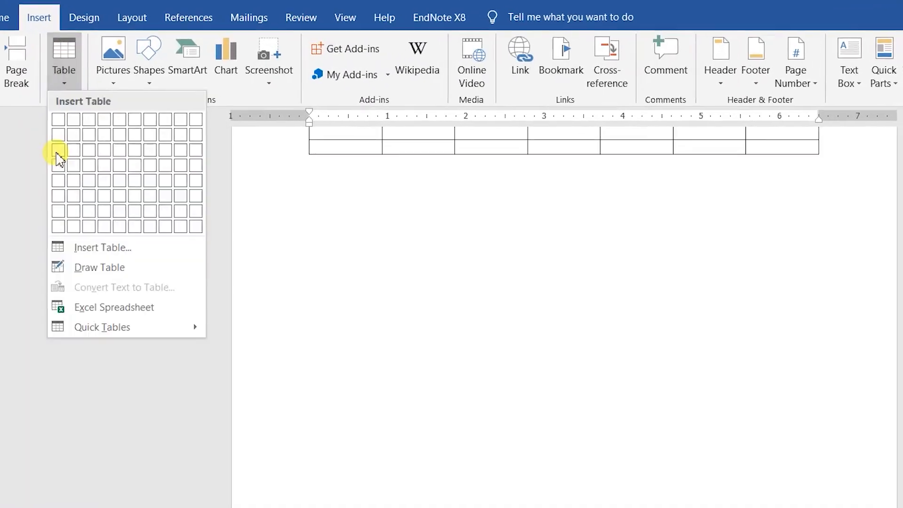
click(59, 250)
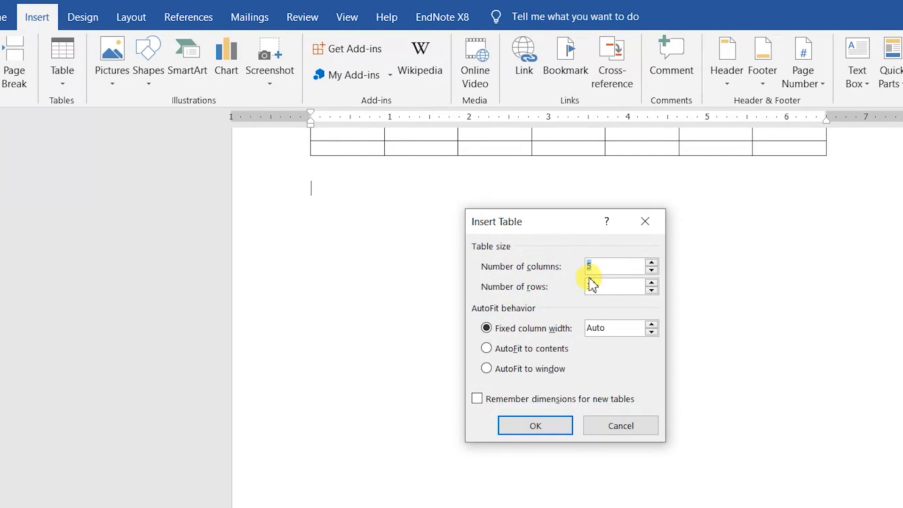
click(509, 356)
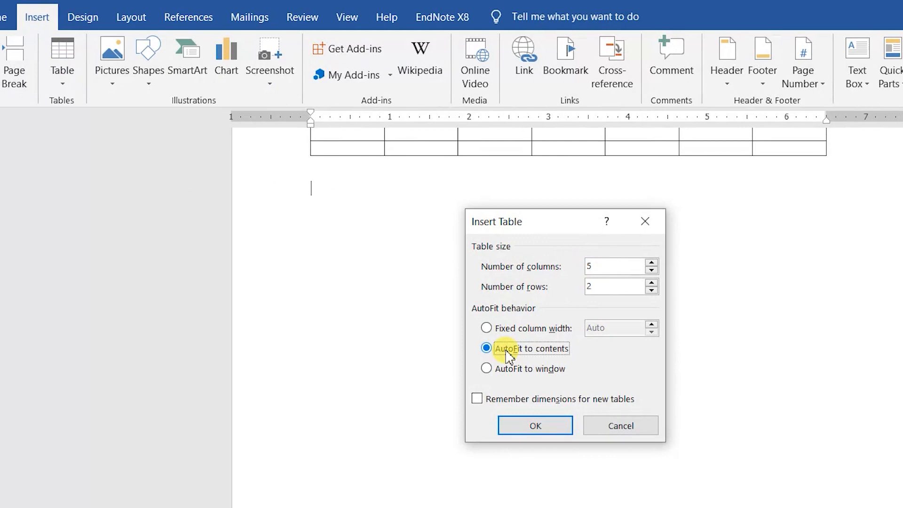
click(510, 423)
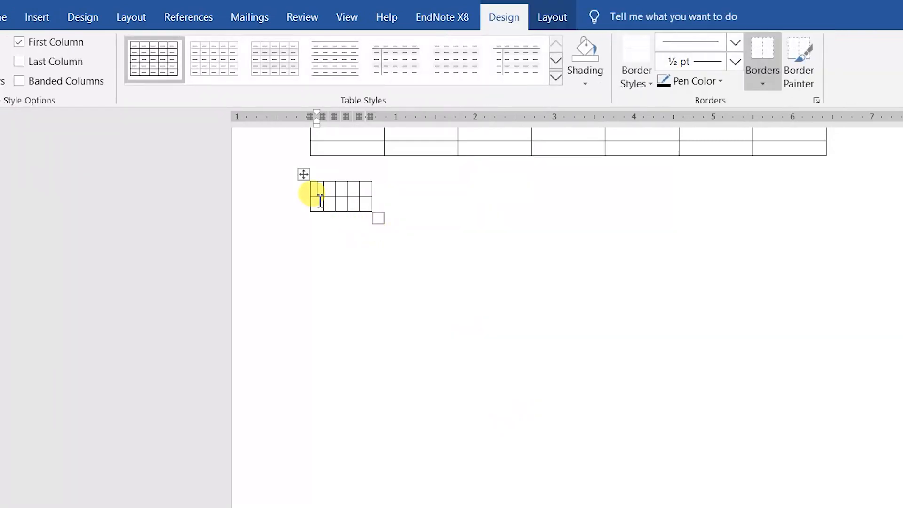
Step: Fill the first row with 'Name', the person's full name and 'Profession'
text(Name)
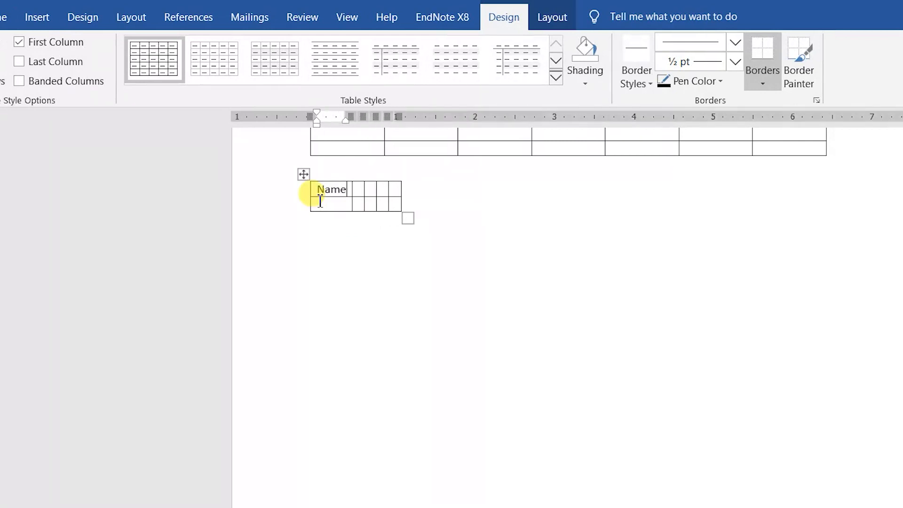
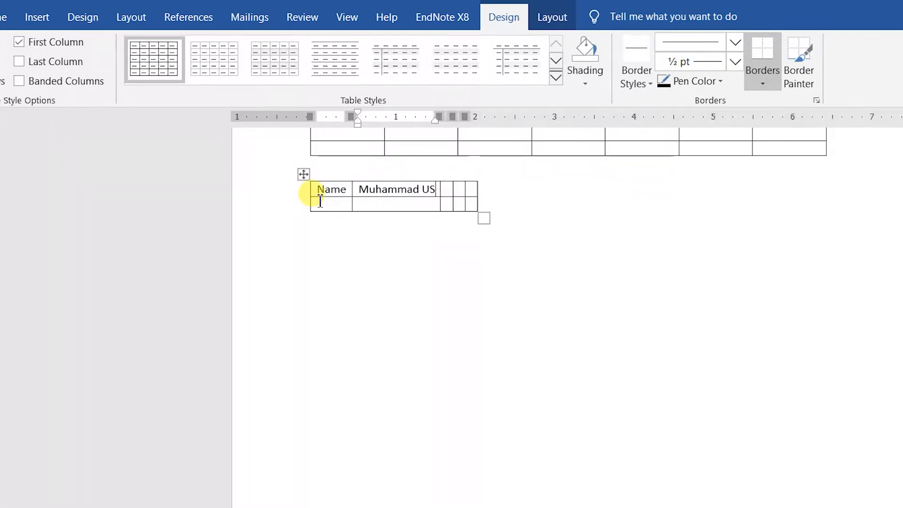
key(Tab)
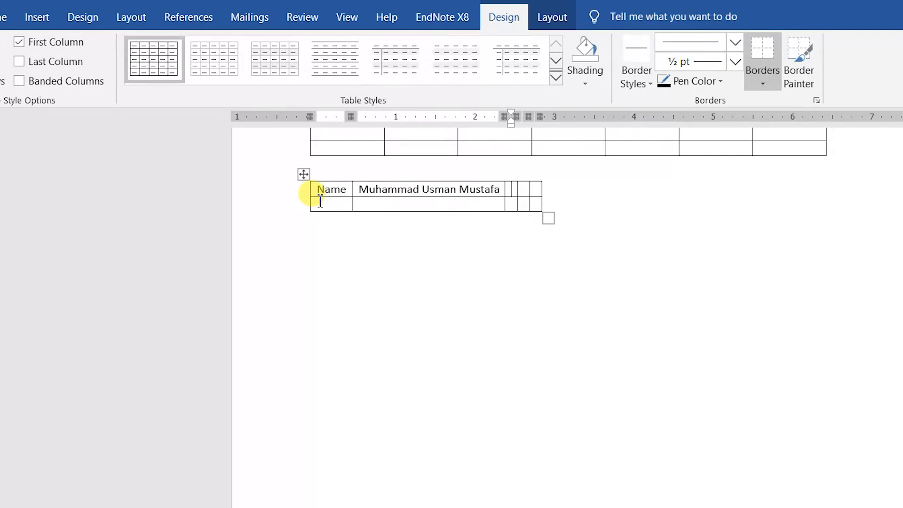
text(Profession)
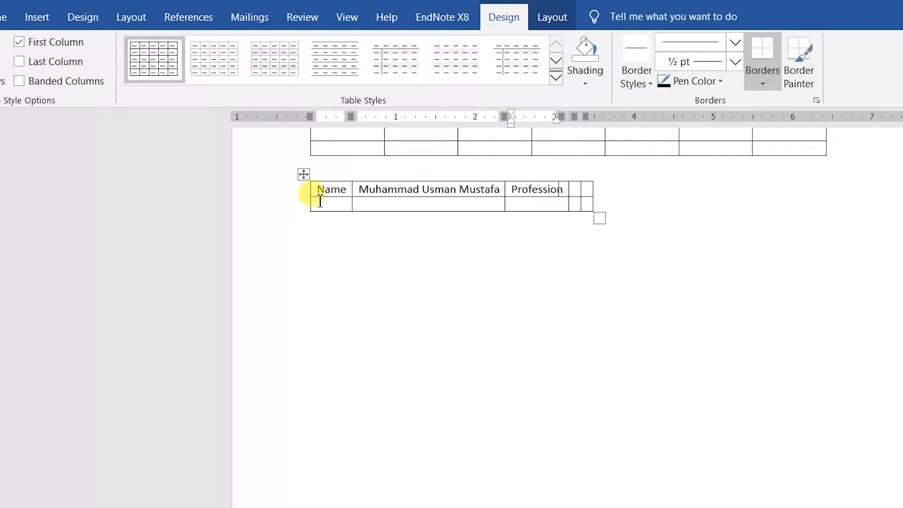
key(Tab)
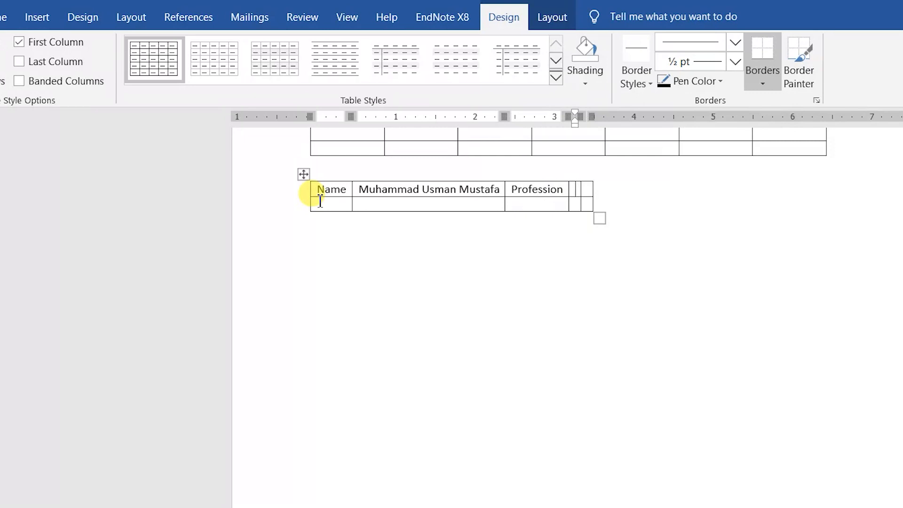
click(325, 234)
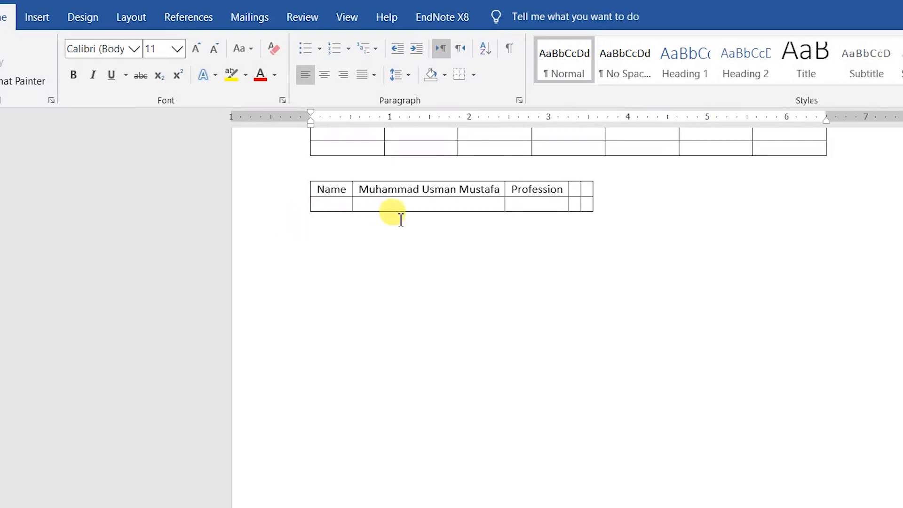
Step: Insert a 3-column, 2-row table set to AutoFit to window below the Name table
click(37, 17)
click(60, 75)
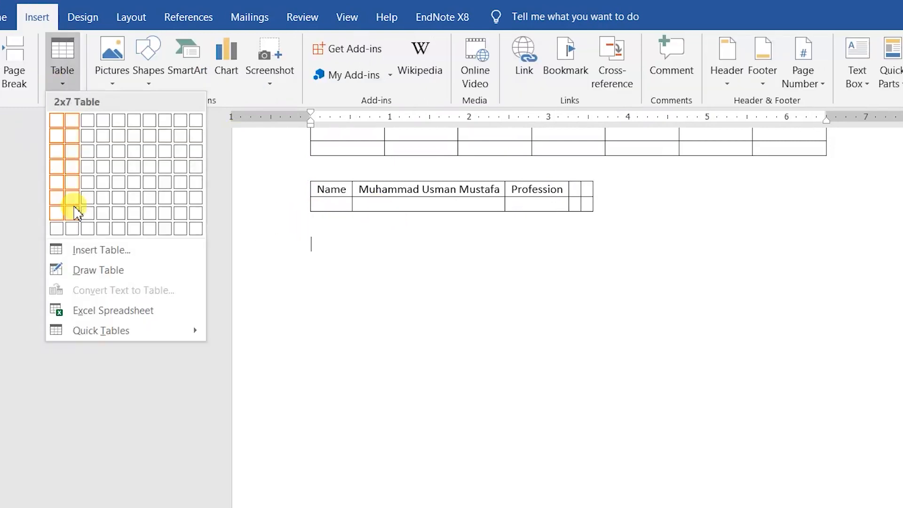
click(82, 253)
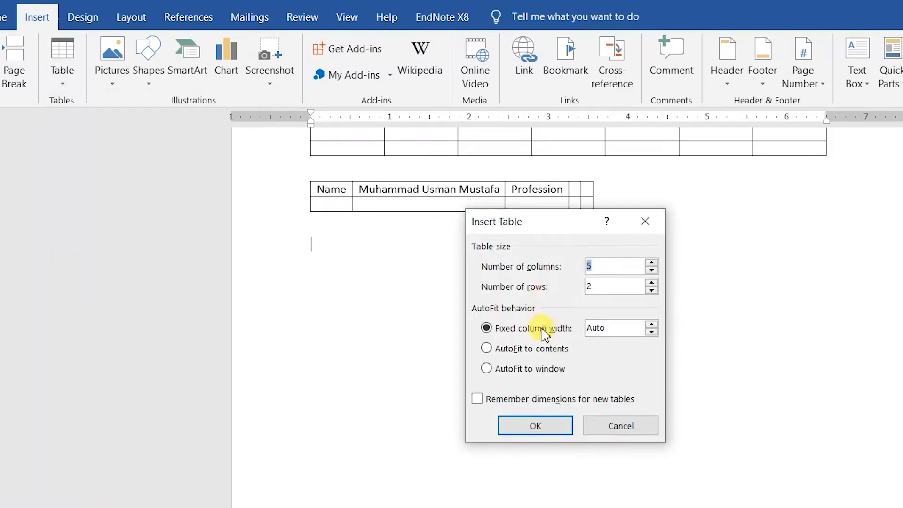
click(530, 369)
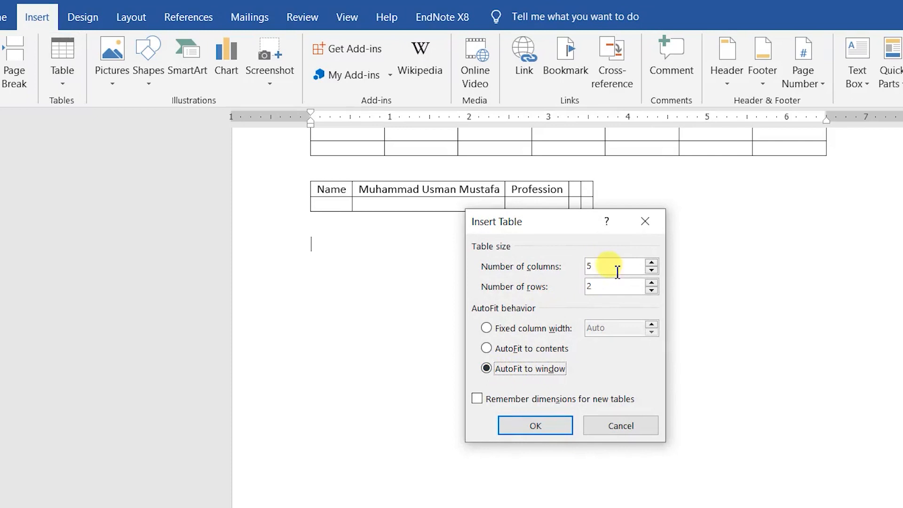
click(652, 270)
click(651, 270)
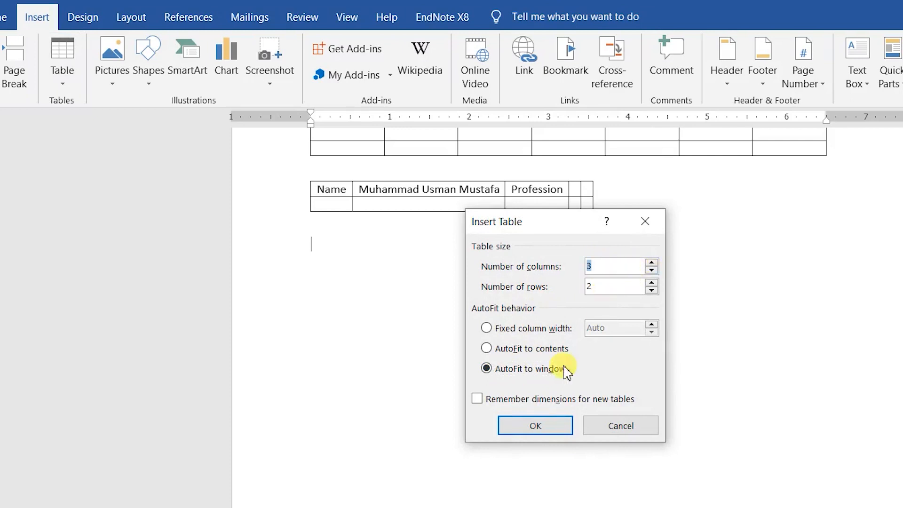
click(536, 427)
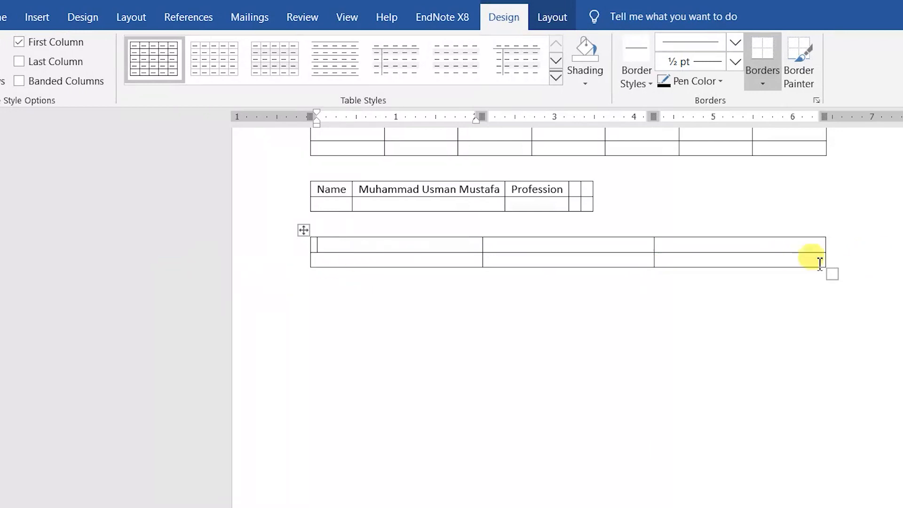
click(313, 310)
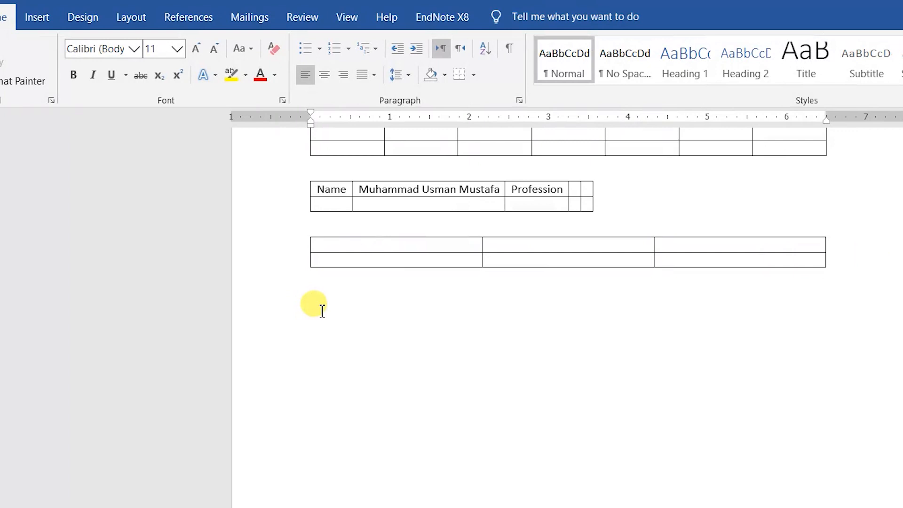
Step: Type a 'Name :' line with the person's name, then '1 Physics' and '2 Chemistry'
key(Return)
text(1 Physics)
key(Return)
text(2 Chemistry)
key(Return)
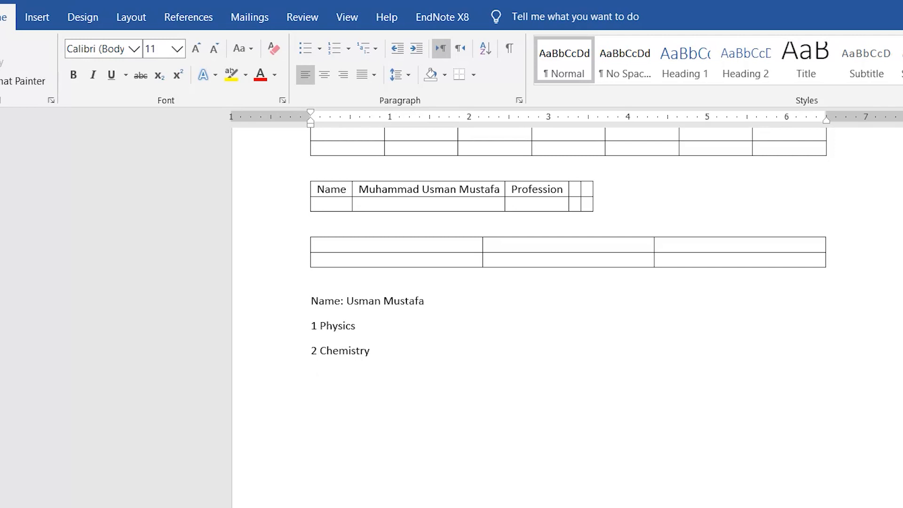
Step: Draw a table around the name and Physics lines with Draw Table, adding row and column dividers
click(37, 19)
click(65, 81)
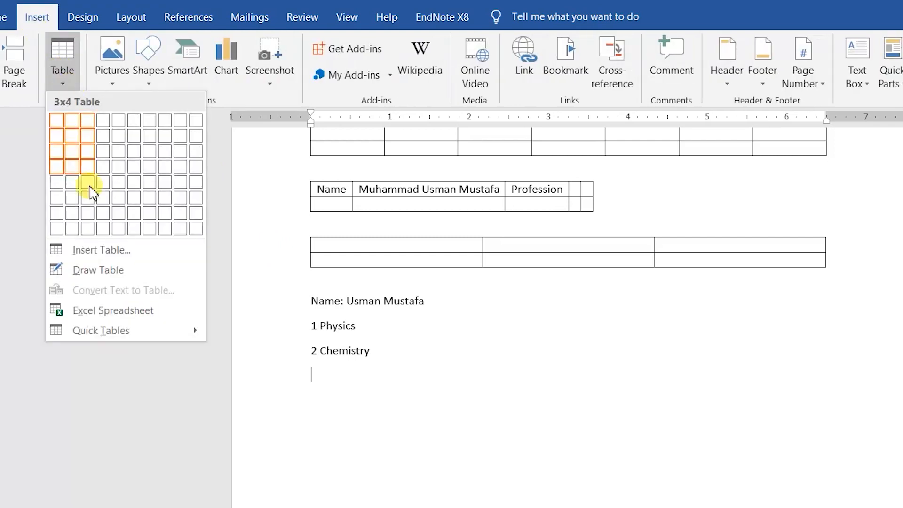
click(79, 270)
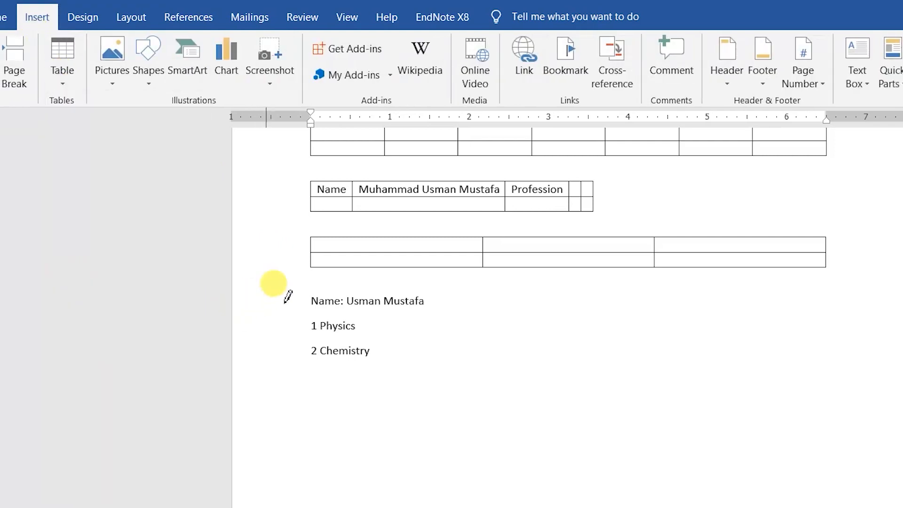
drag(291, 282, 444, 370)
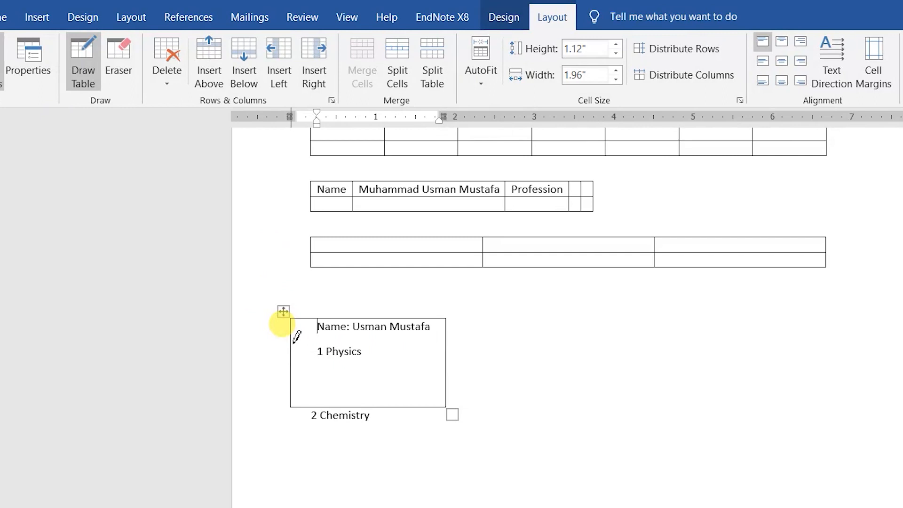
mouse_move(297, 336)
mouse_down()
mouse_move(451, 329)
mouse_move(446, 337)
mouse_up()
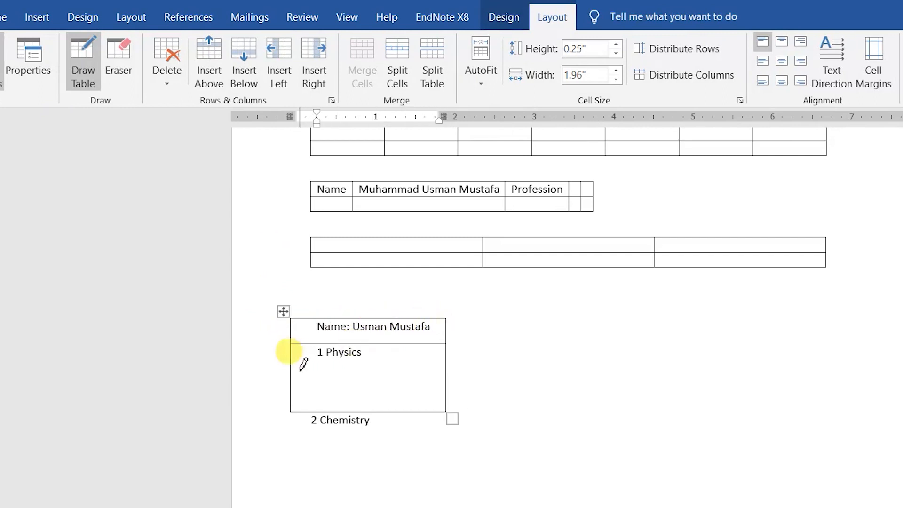
mouse_move(293, 366)
mouse_down()
mouse_move(455, 362)
mouse_move(444, 365)
mouse_up()
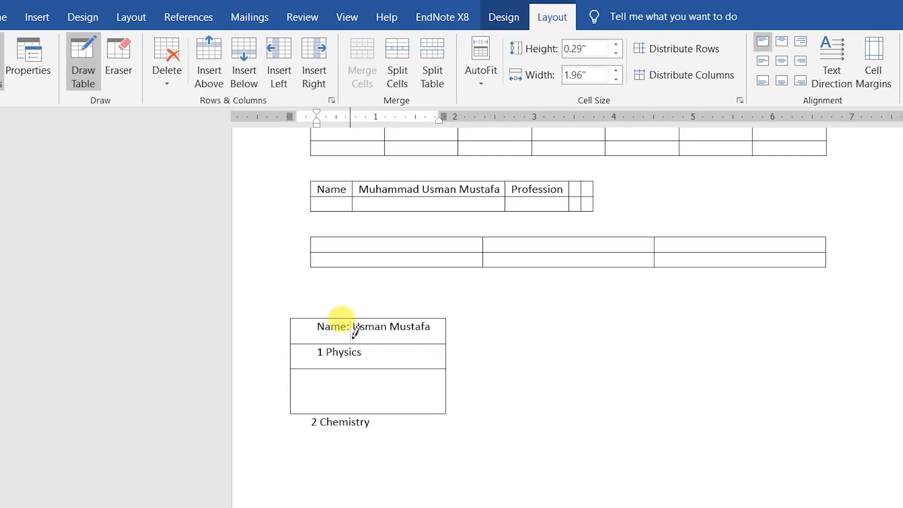
drag(355, 339, 343, 332)
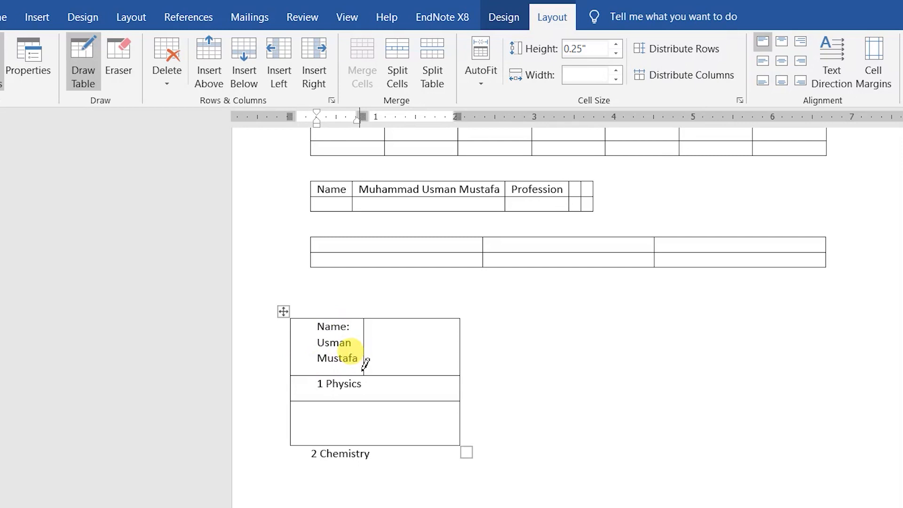
scroll(425, 269, up, 3)
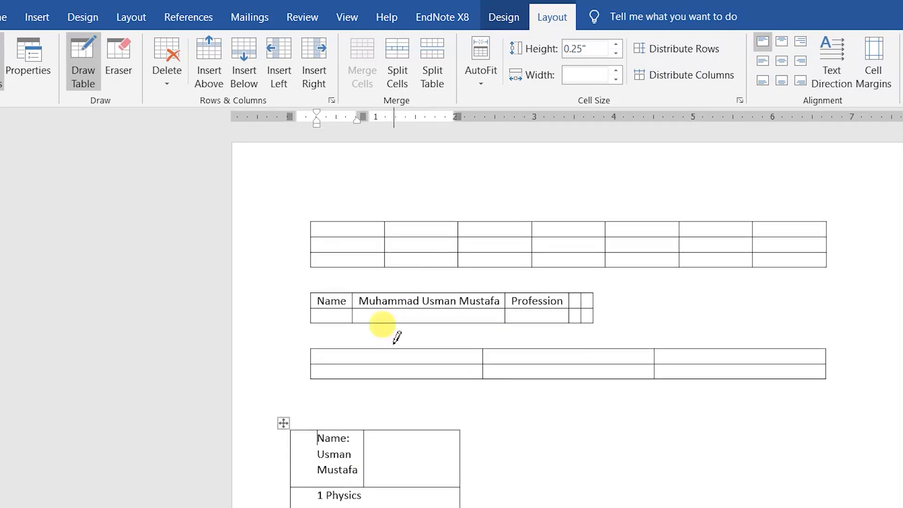
drag(385, 361, 423, 372)
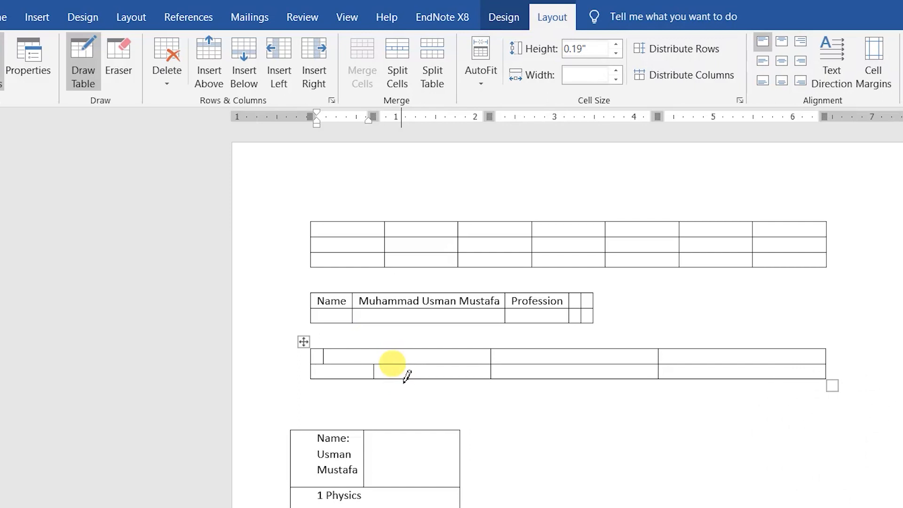
Step: Delete the old tables and leftover Chemistry line, then paste the tab-separated Marks Sheet text
click(82, 65)
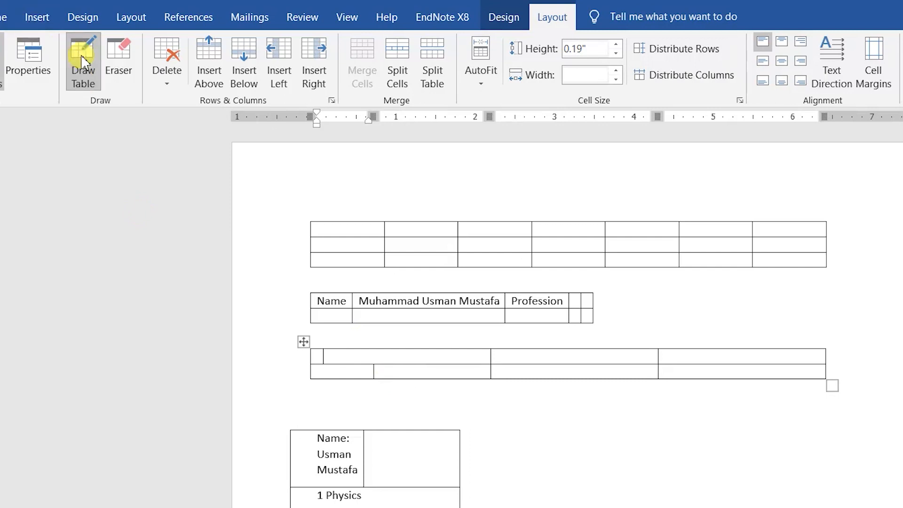
click(20, 17)
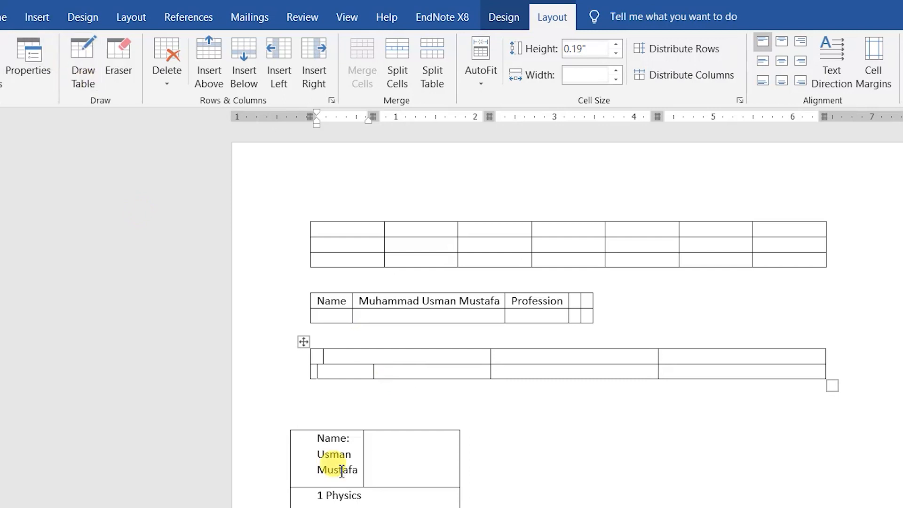
drag(376, 498, 236, 181)
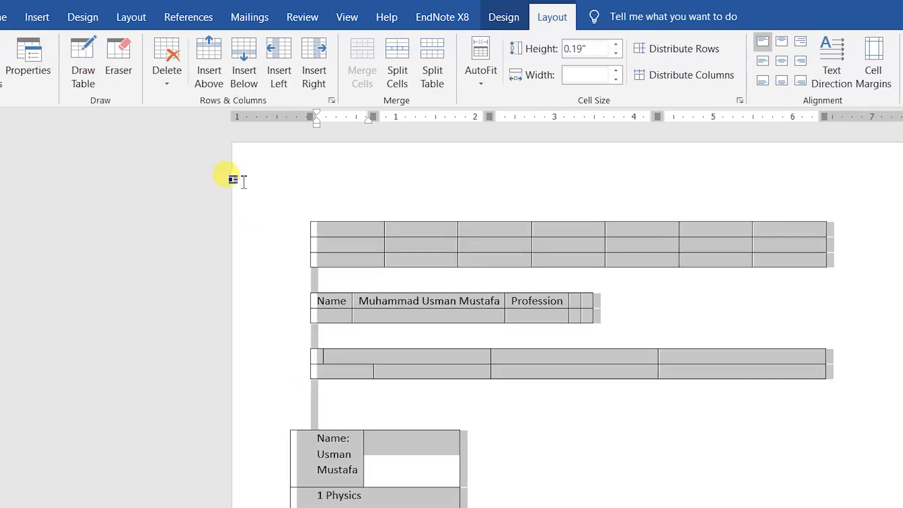
key(BackSpace)
click(254, 237)
key(BackSpace)
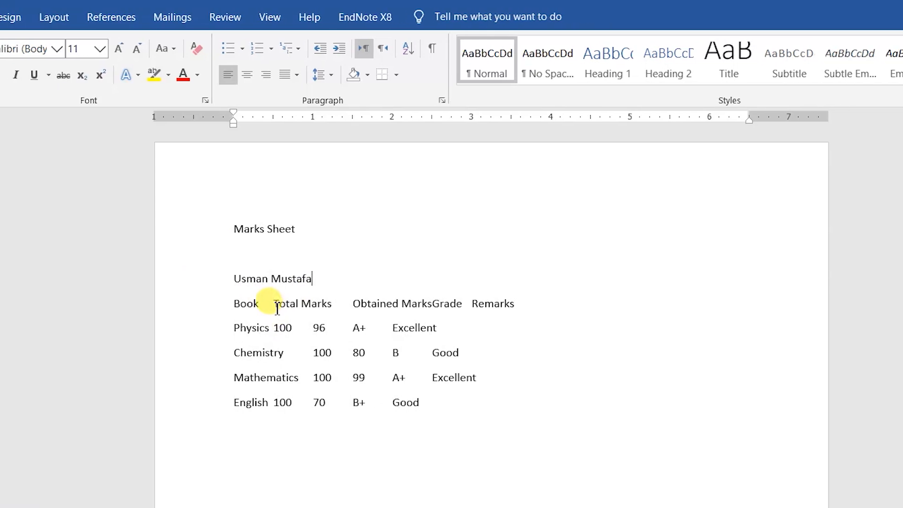
Step: Fix the tab gaps before 'Total Marks' and 'Obtained Marks' in the header line
click(352, 304)
key(BackSpace)
key(Tab)
key(Right)
key(Right)
key(Right)
key(Right)
key(Right)
key(Right)
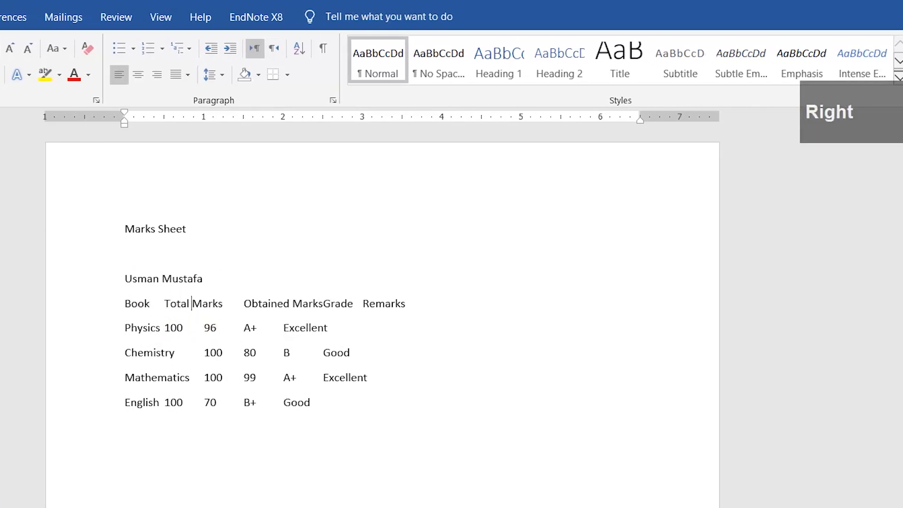
key(BackSpace)
key(Tab)
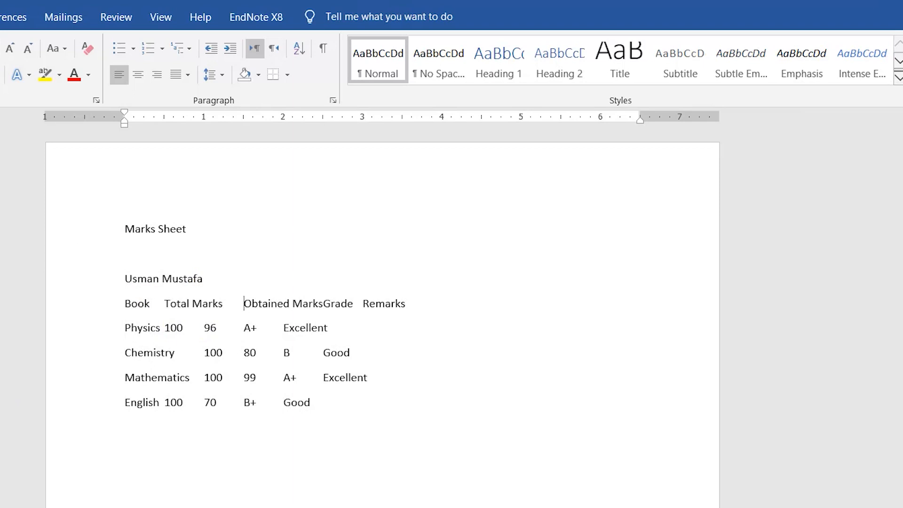
Step: Add a tab-separated line 'urdu, 100, 70, B+, Good' below English and select all marks lines
click(327, 397)
key(Return)
text(urdu)
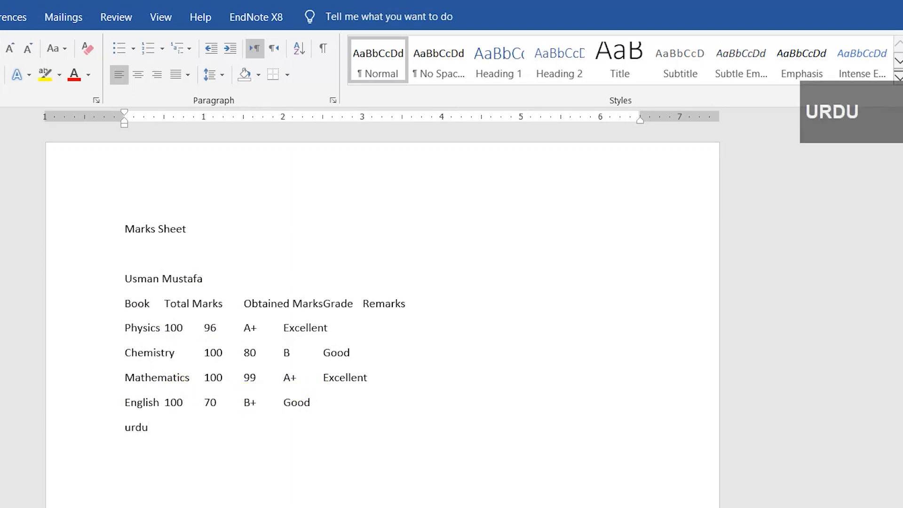
key(Tab)
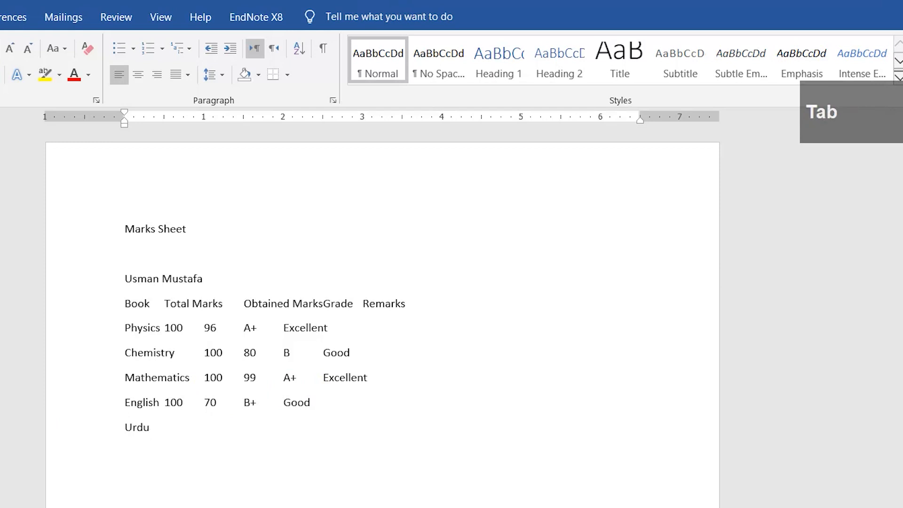
text(100)
key(Tab)
text(70)
key(Tab)
text(C)
key(BackSpace)
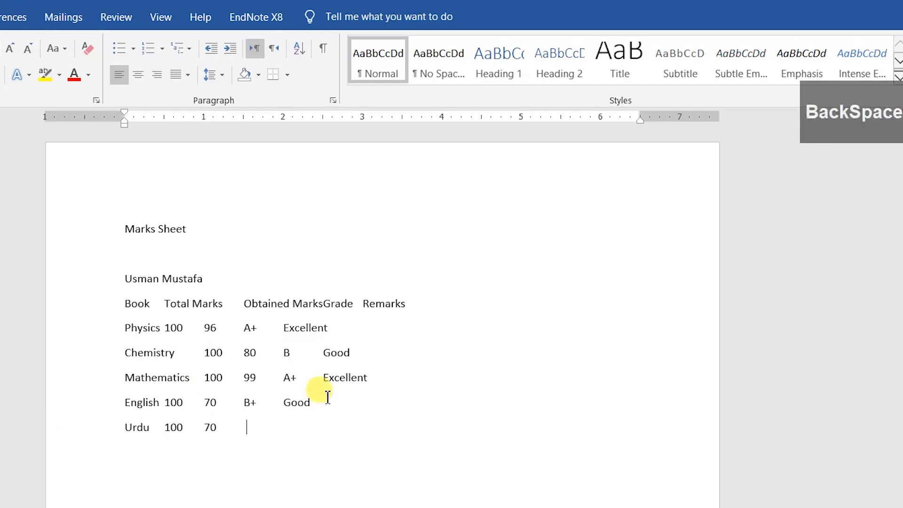
text(B+)
key(Tab)
text(Good)
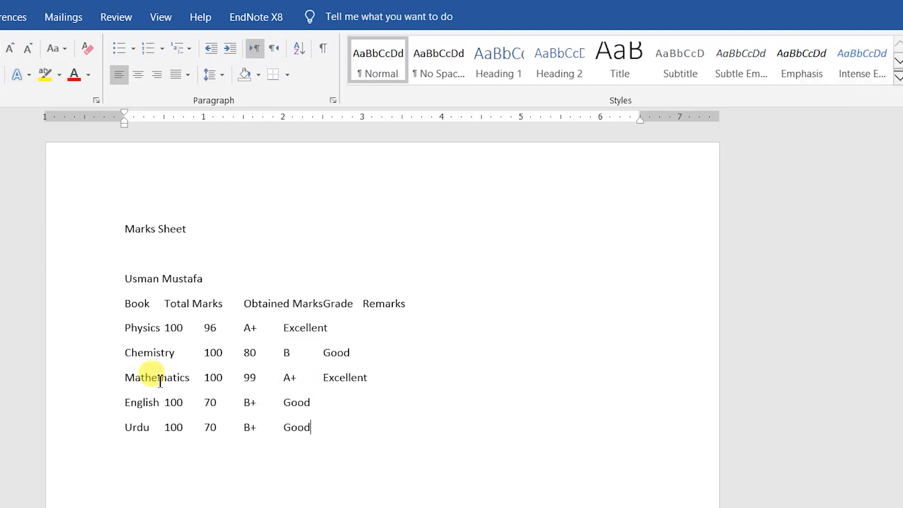
drag(107, 285, 105, 431)
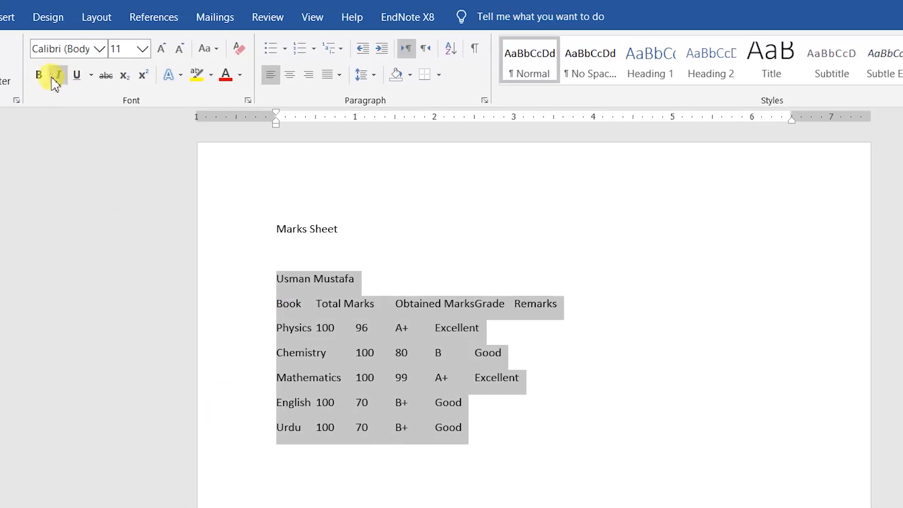
Step: Open Convert Text to Table for the selected lines, separating at Tabs into 5 columns
click(68, 17)
click(109, 60)
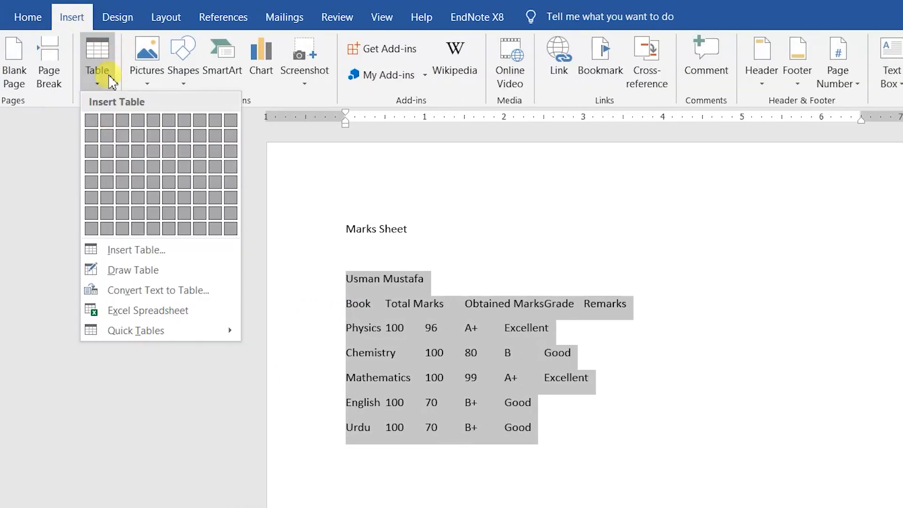
click(170, 297)
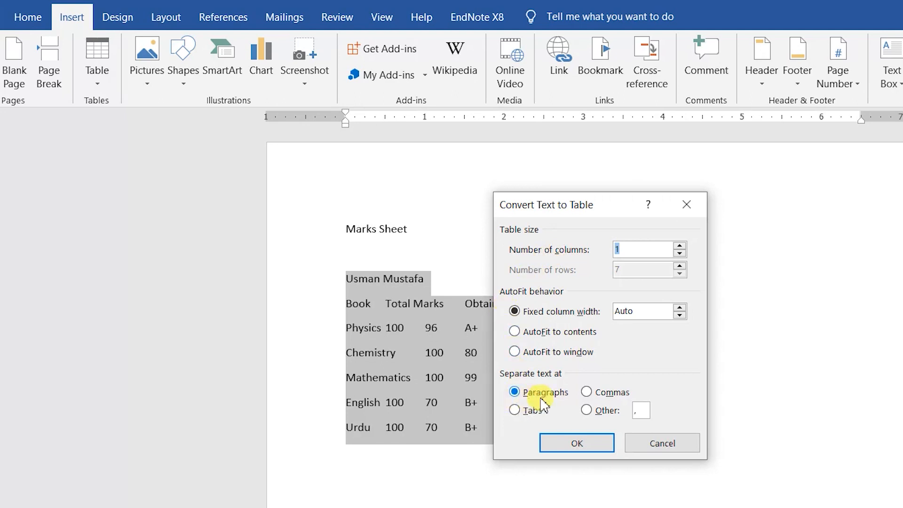
click(586, 393)
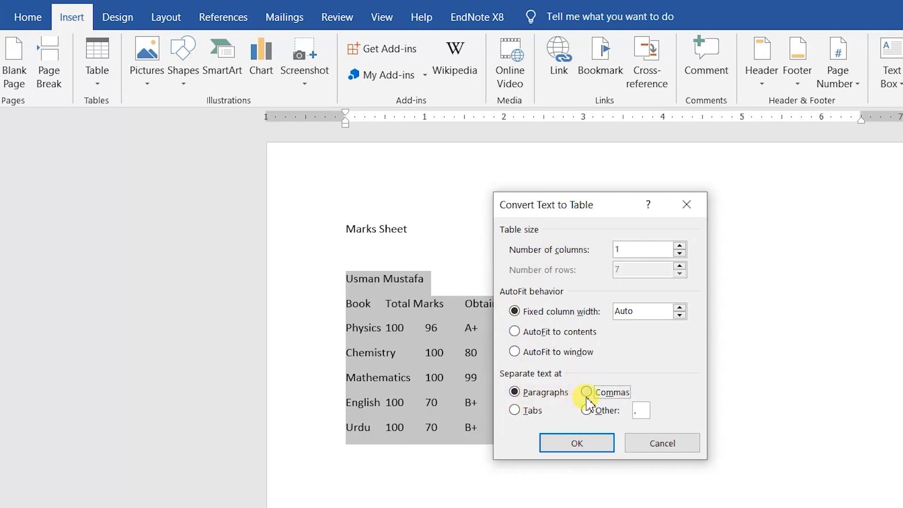
click(525, 412)
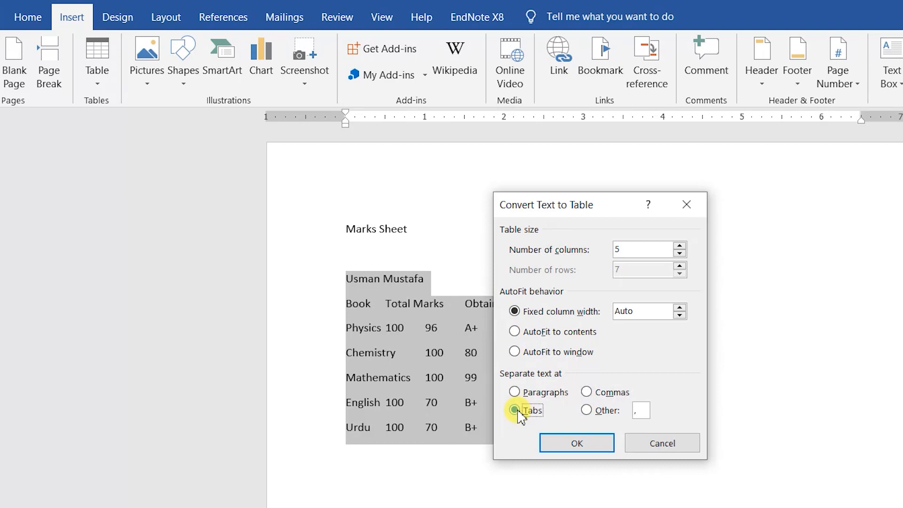
Step: Convert the marks sheet text to a table split at tabs, after briefly trying '/' as separator
click(588, 410)
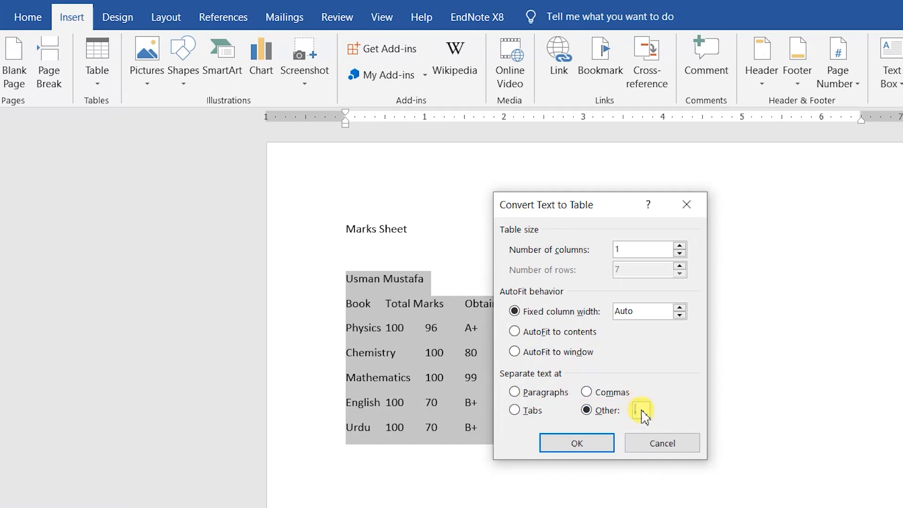
text(/)
click(536, 416)
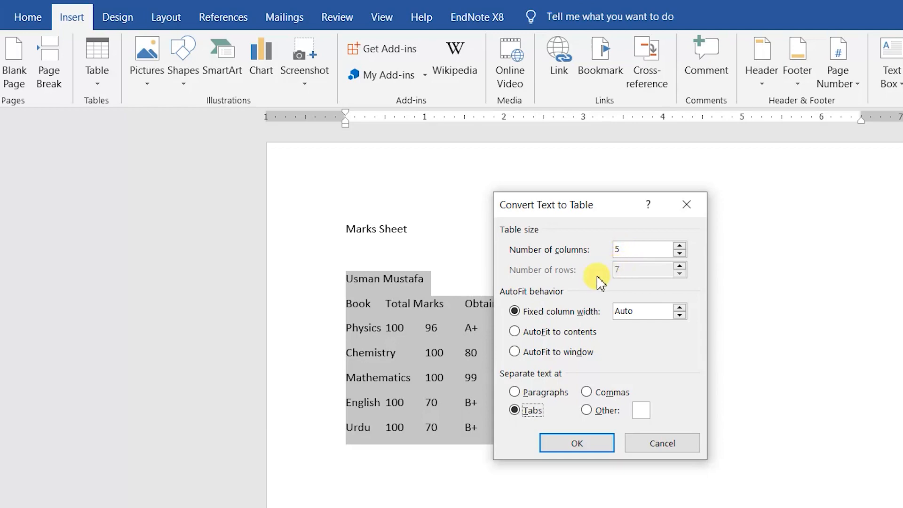
click(566, 445)
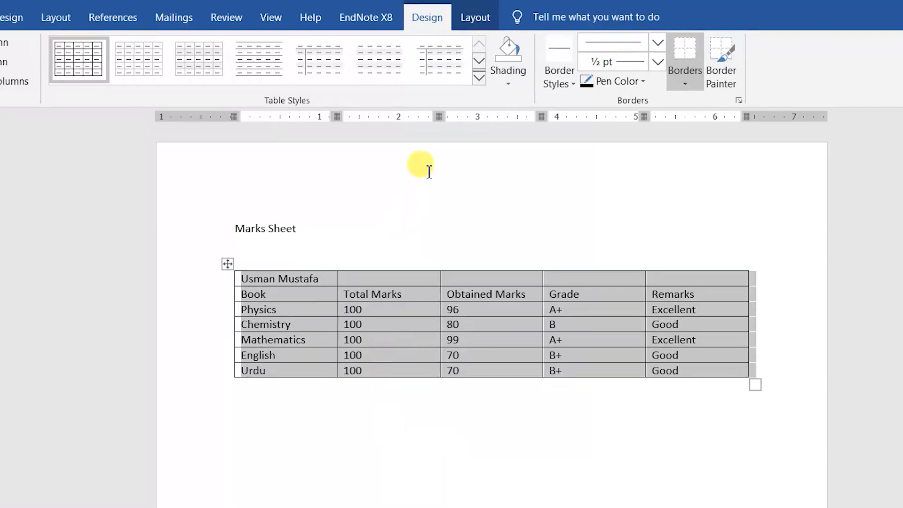
Step: Apply the blue Grid Table 5 Dark - Accent 5 style from the Table Styles gallery
click(478, 78)
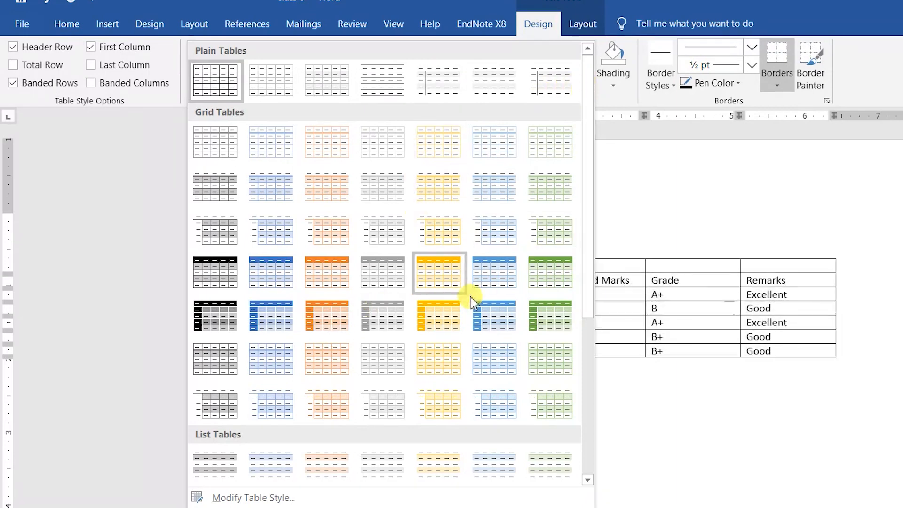
click(487, 317)
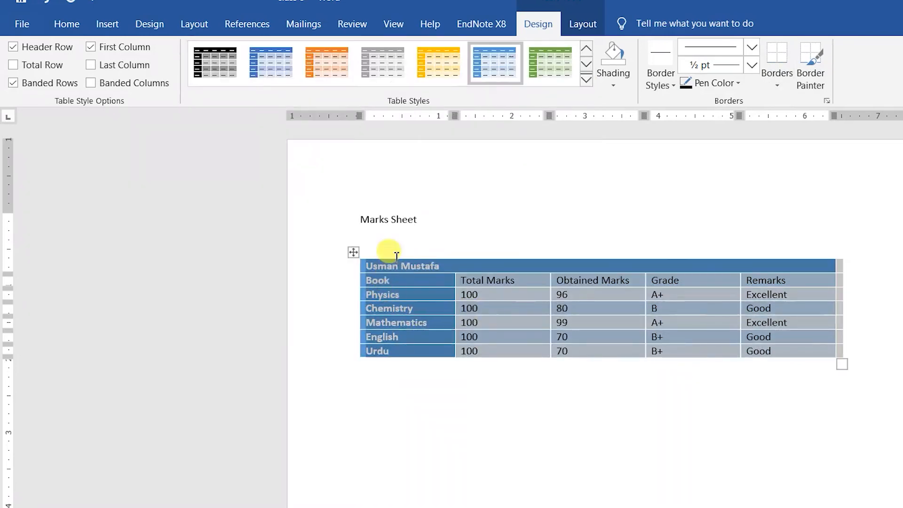
click(586, 82)
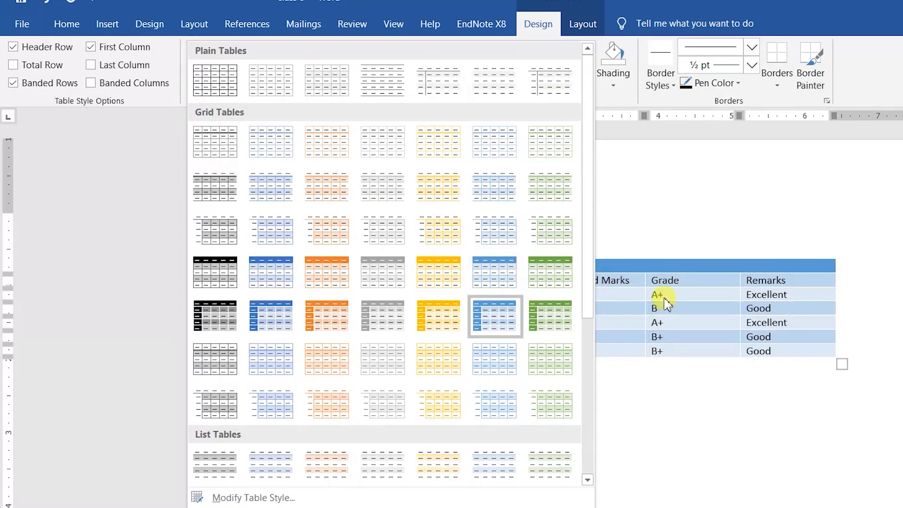
click(605, 292)
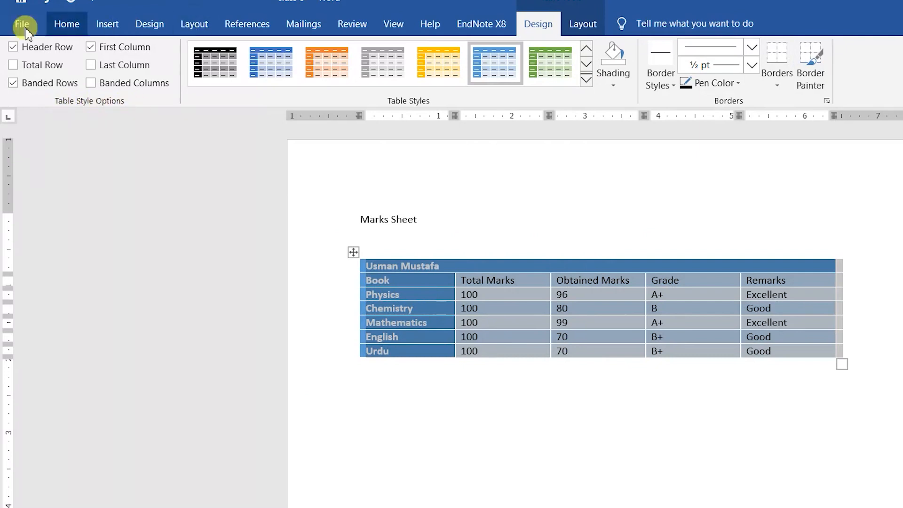
click(407, 303)
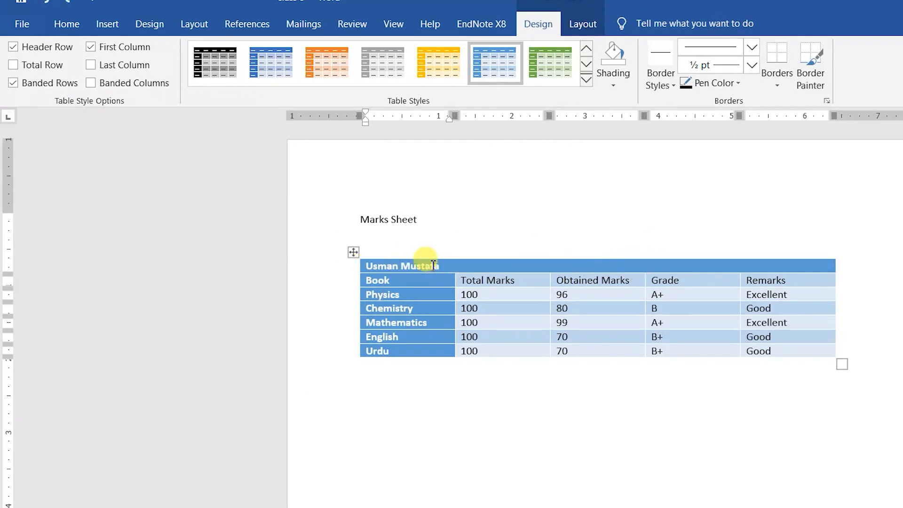
click(354, 252)
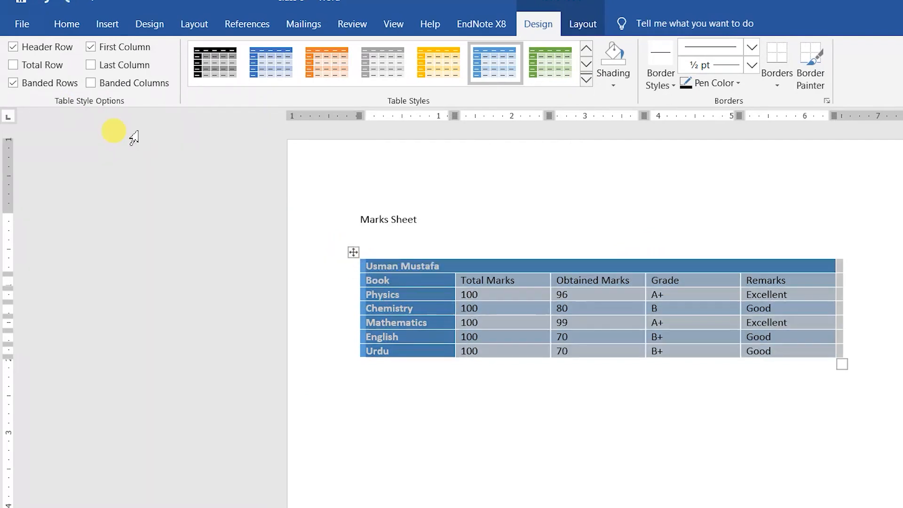
Step: Turn off Header Row and First Column emphasis in Table Style Options
click(14, 48)
click(494, 269)
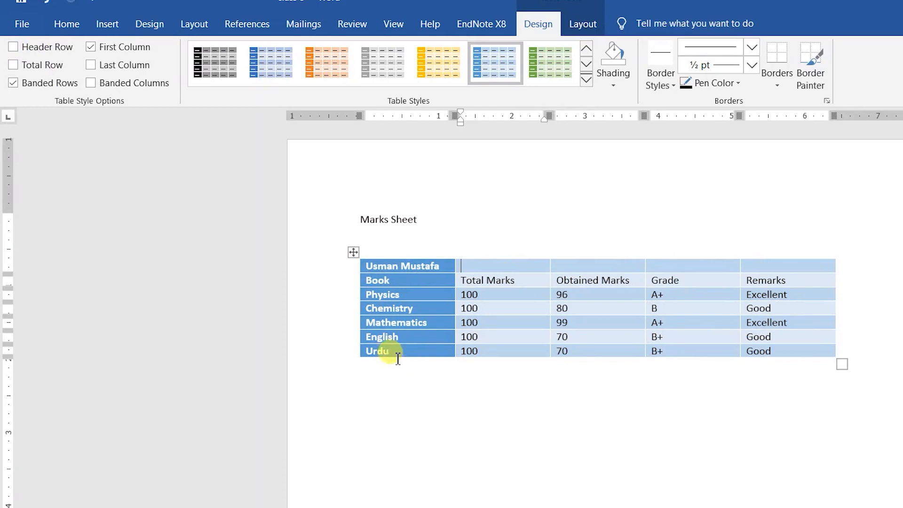
click(355, 253)
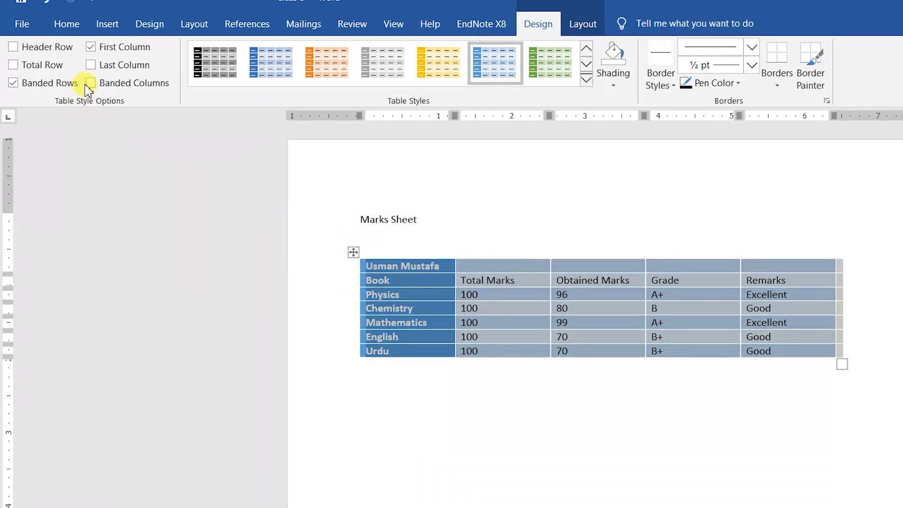
click(91, 47)
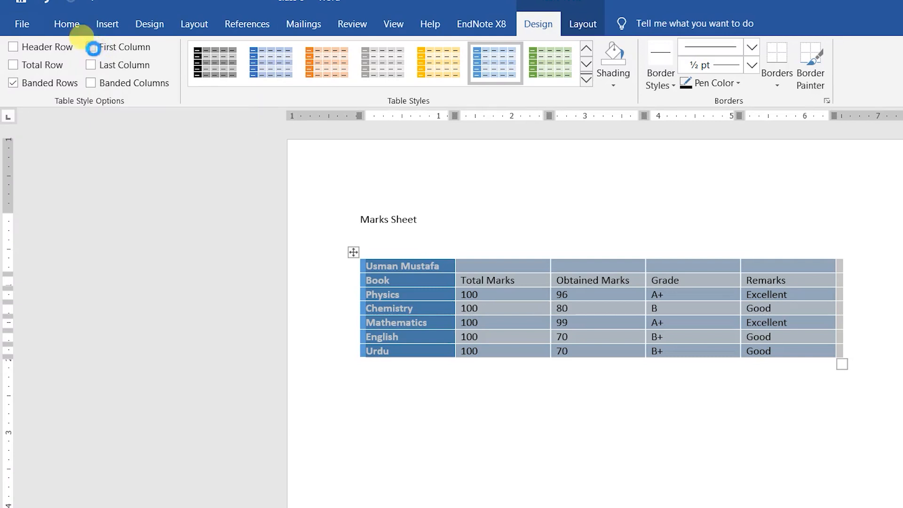
click(438, 310)
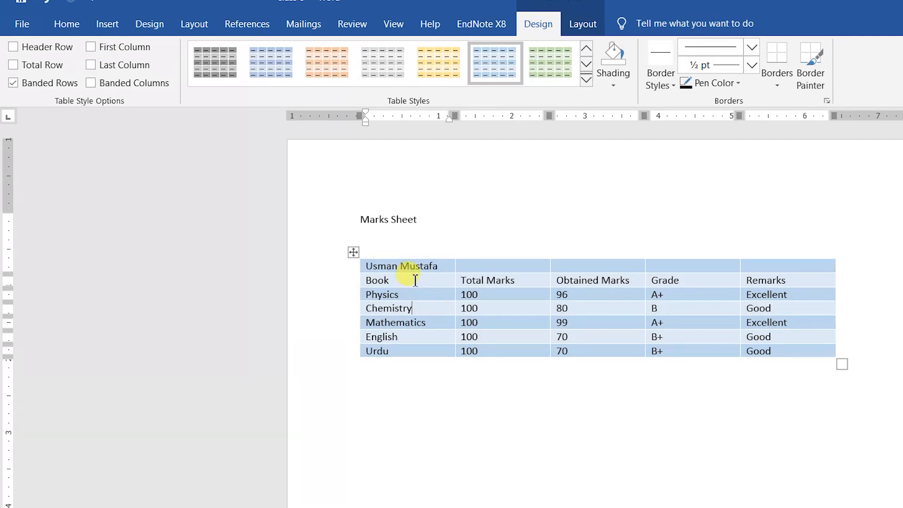
Step: Try Last Column emphasis on the Remarks column, then switch it off
click(353, 253)
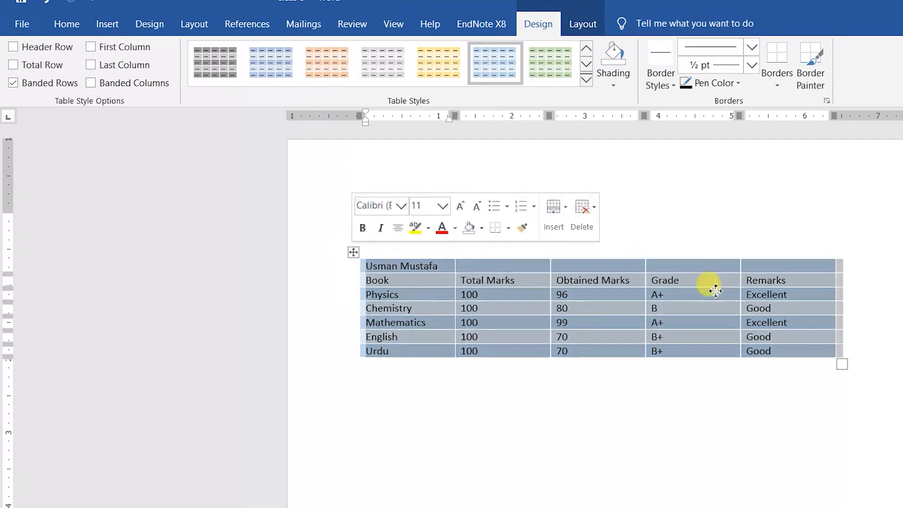
click(91, 64)
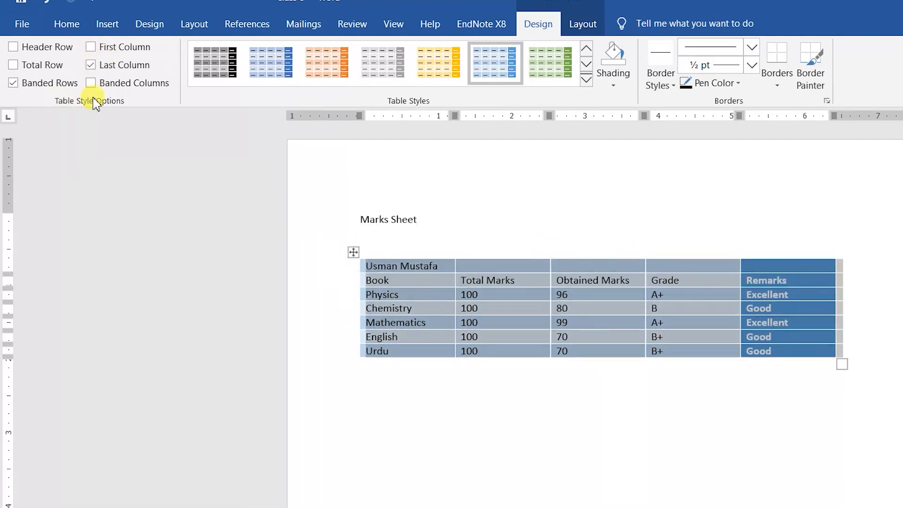
click(132, 65)
click(442, 309)
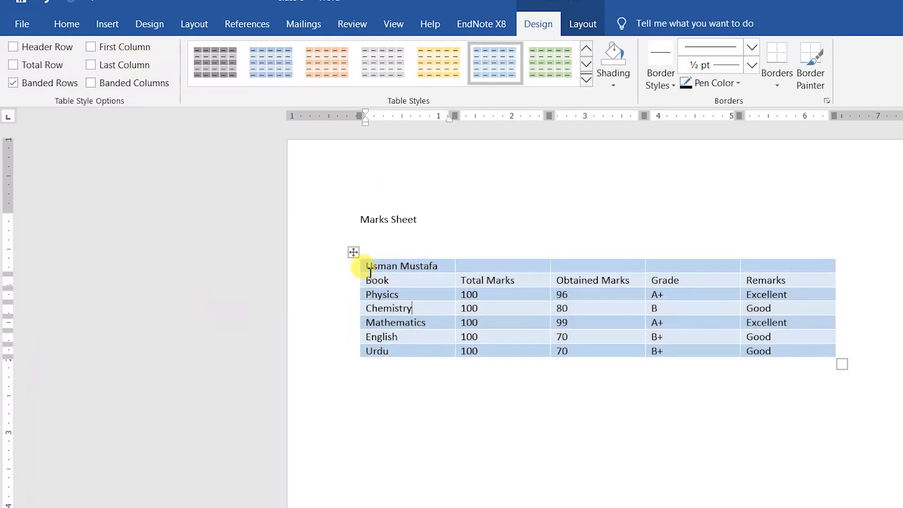
Step: Turn off Banded Rows so all table rows share the same light-blue shading
click(358, 266)
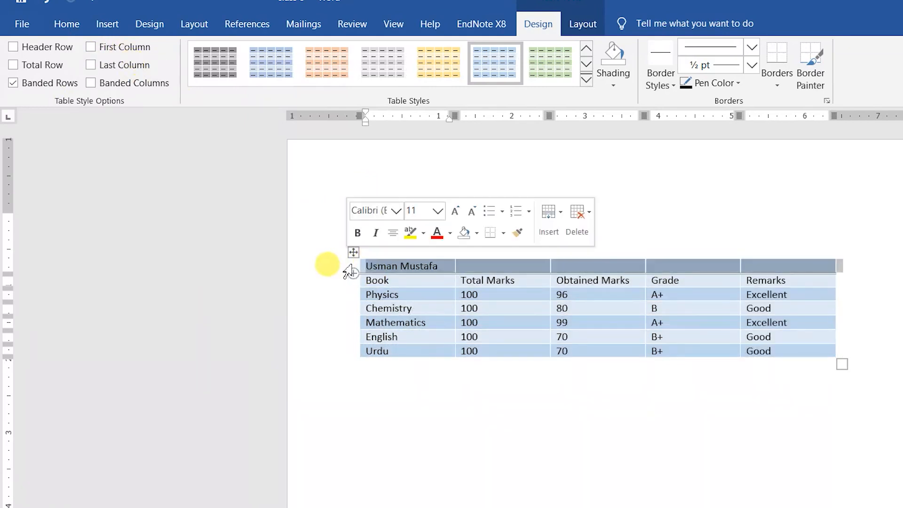
click(341, 282)
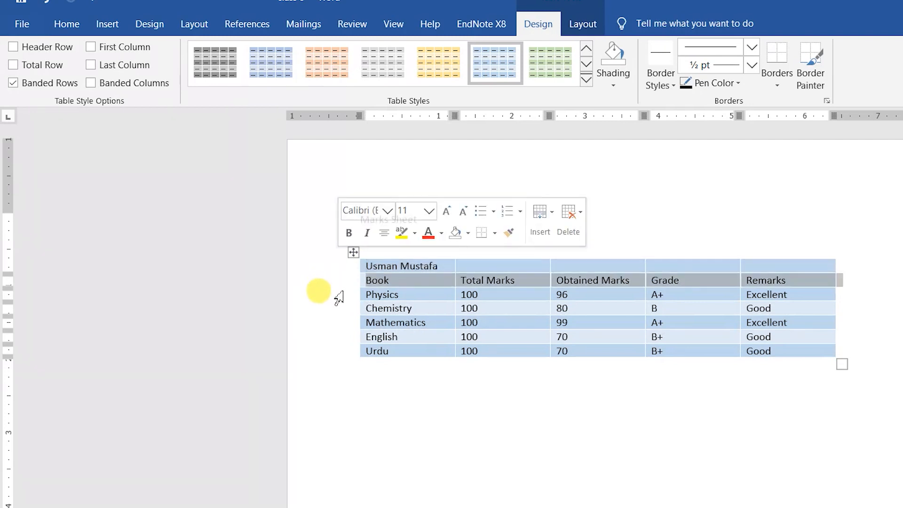
click(343, 293)
click(342, 306)
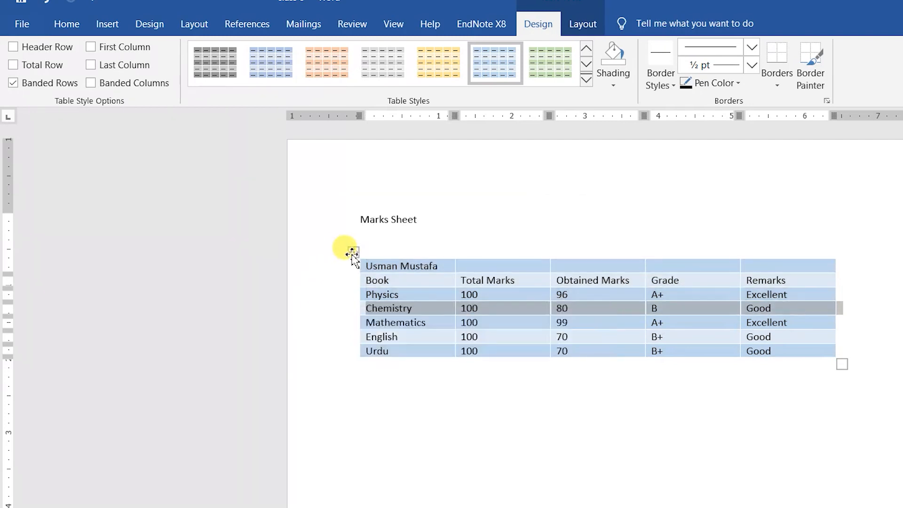
click(353, 252)
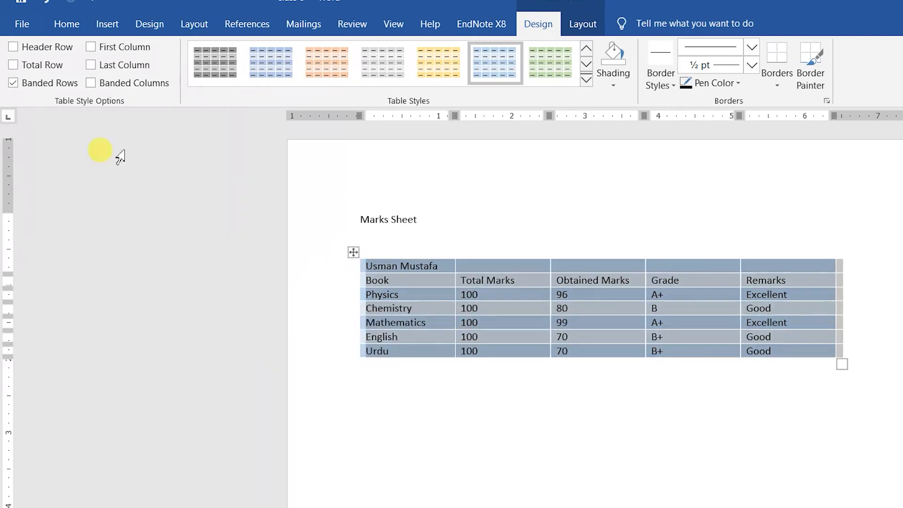
click(28, 84)
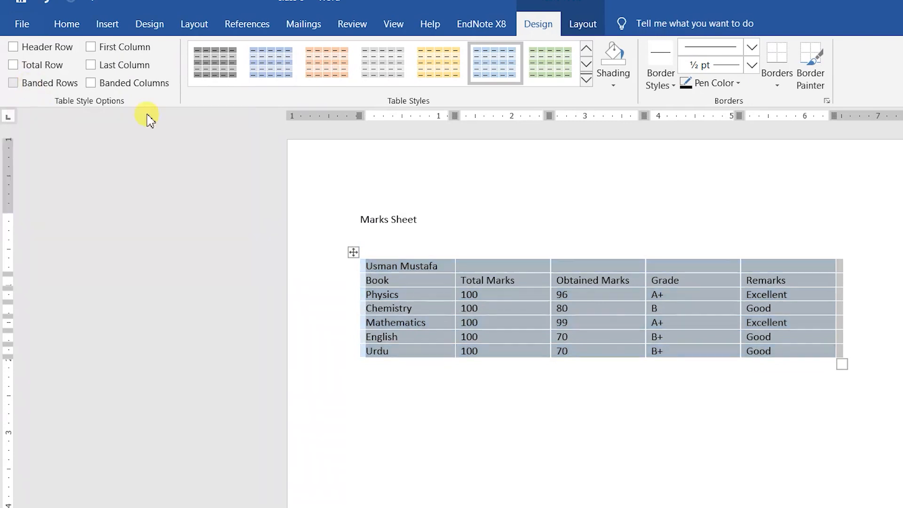
click(586, 337)
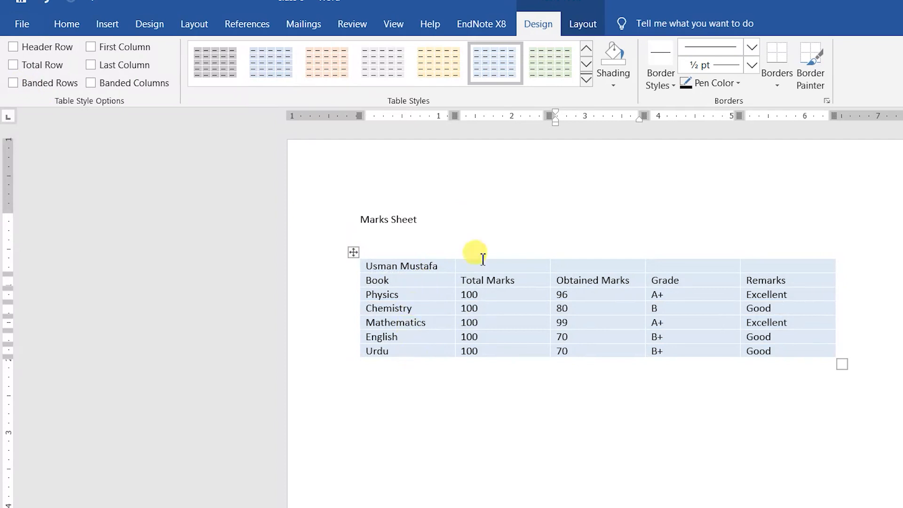
Step: Try Banded Columns and Total Row formatting, then remove them again with Ctrl+Z
click(353, 252)
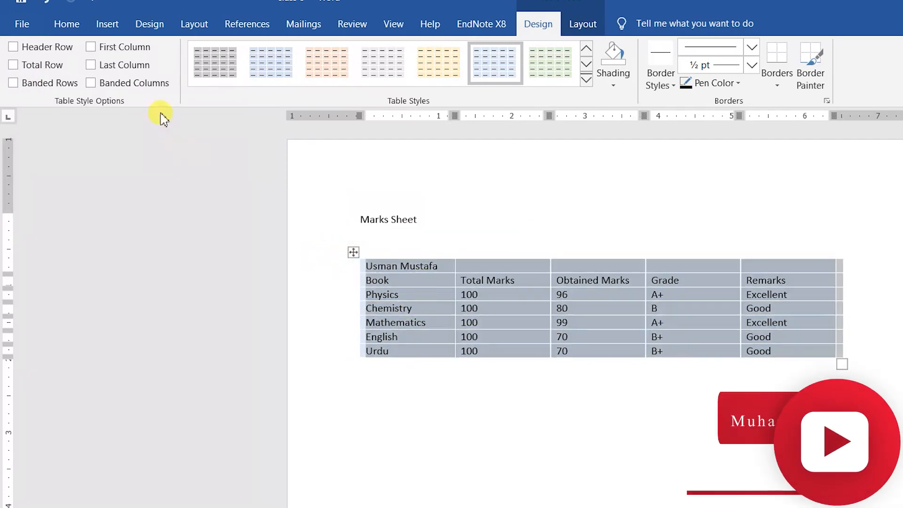
click(134, 83)
click(444, 309)
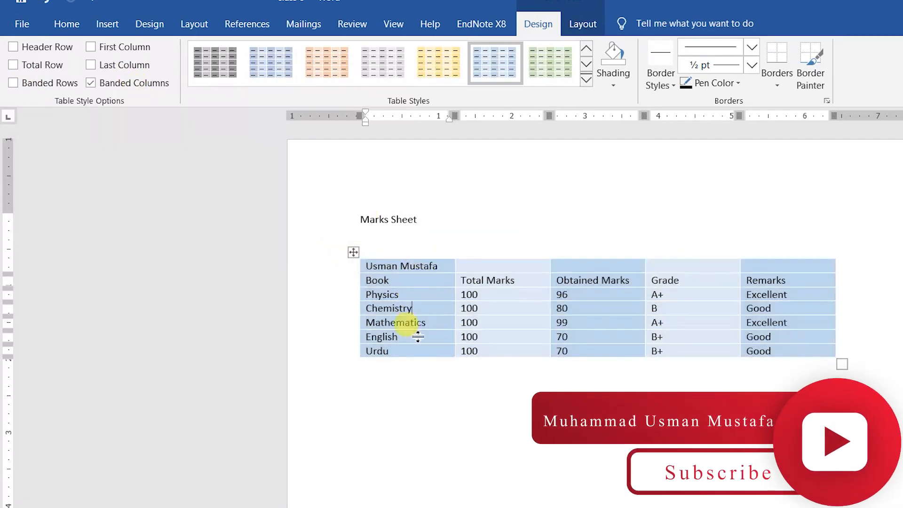
click(354, 252)
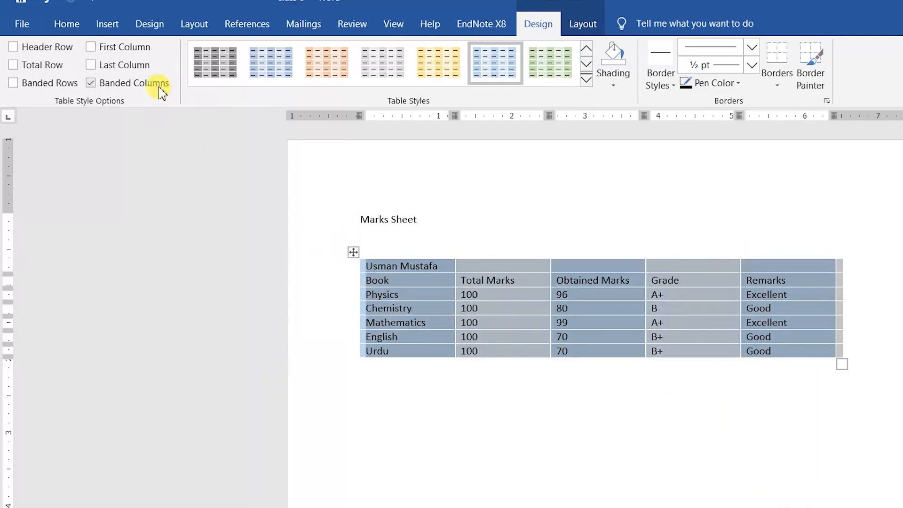
click(125, 84)
click(13, 65)
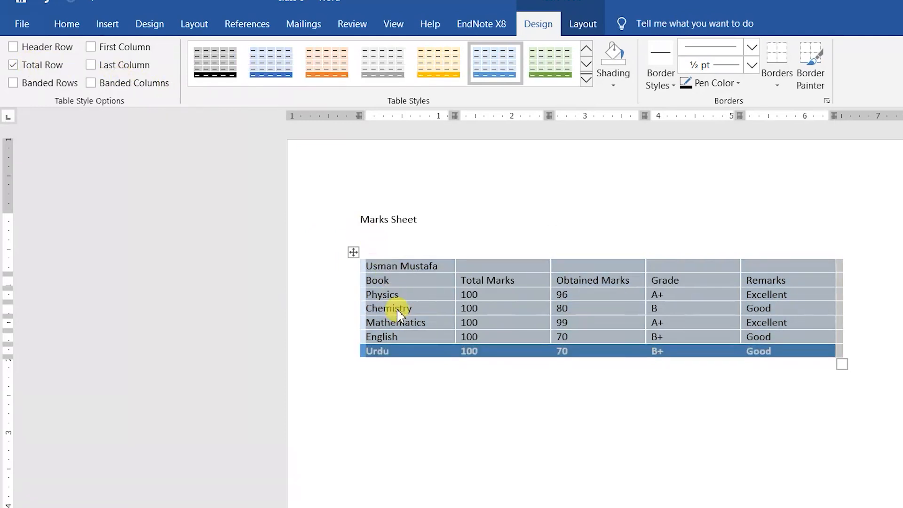
click(405, 323)
click(343, 359)
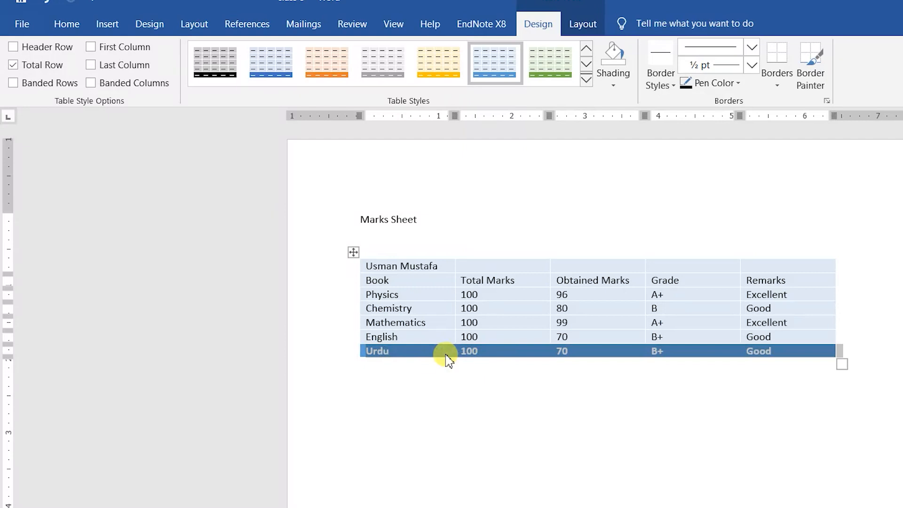
key(ctrl+z)
Step: Insert a row below Urdu and fill it with Total, 500, 410, A and V Good
click(398, 354)
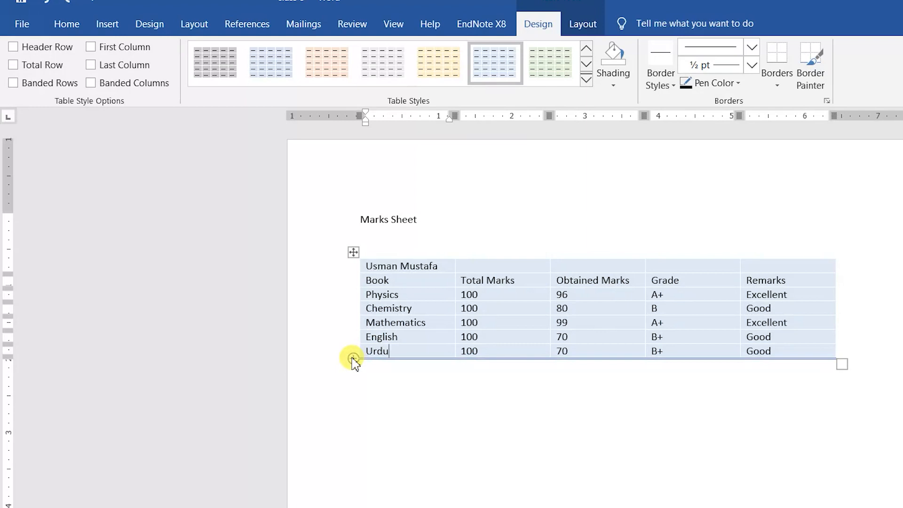
click(353, 359)
click(397, 366)
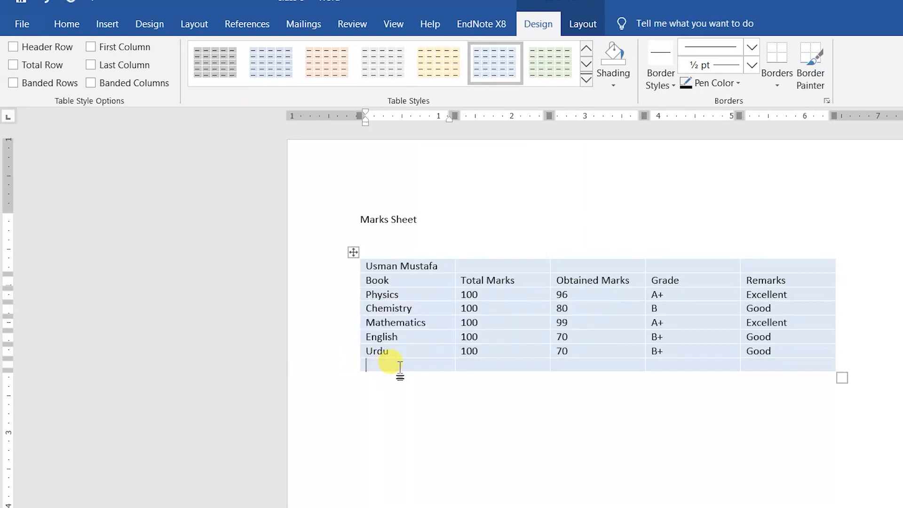
text(Total)
key(Tab)
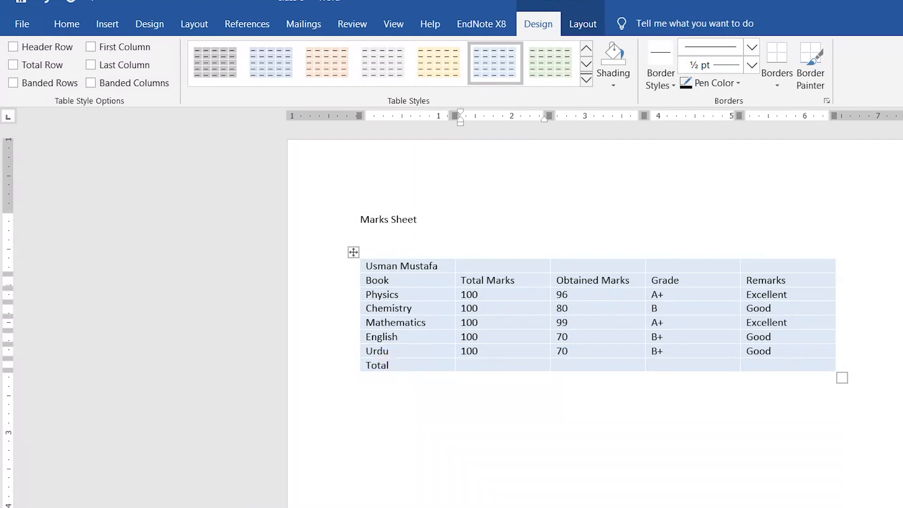
key(Tab)
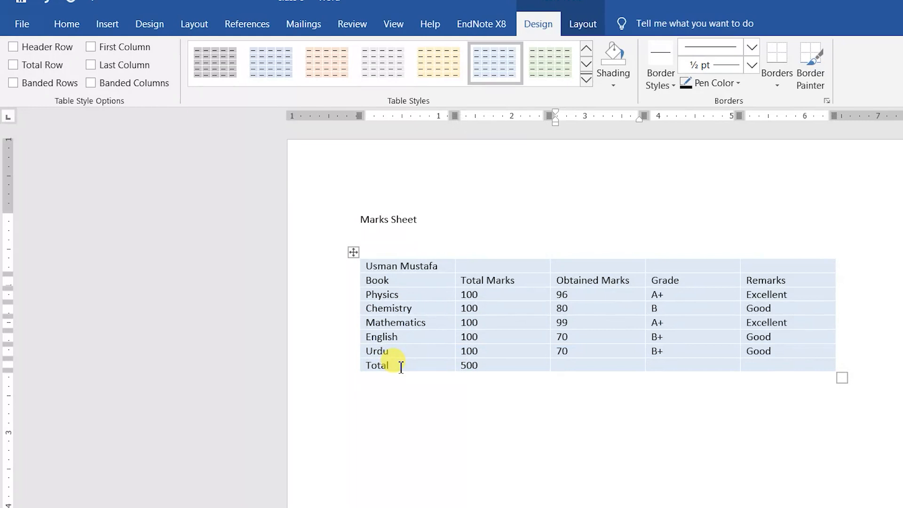
key(Tab)
key(Tab)
text(V Good)
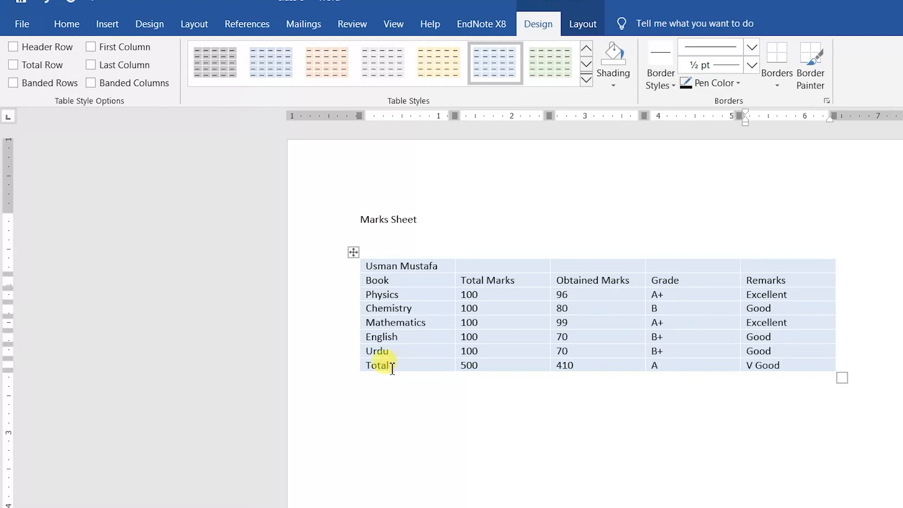
click(354, 252)
Step: Check Total Row, Banded Rows, Header Row and First Column for the whole marks table
click(56, 67)
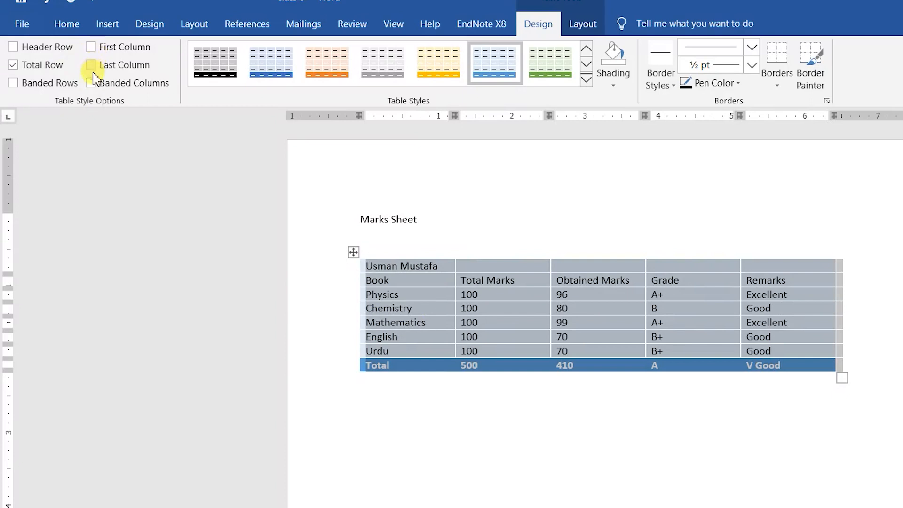
click(42, 83)
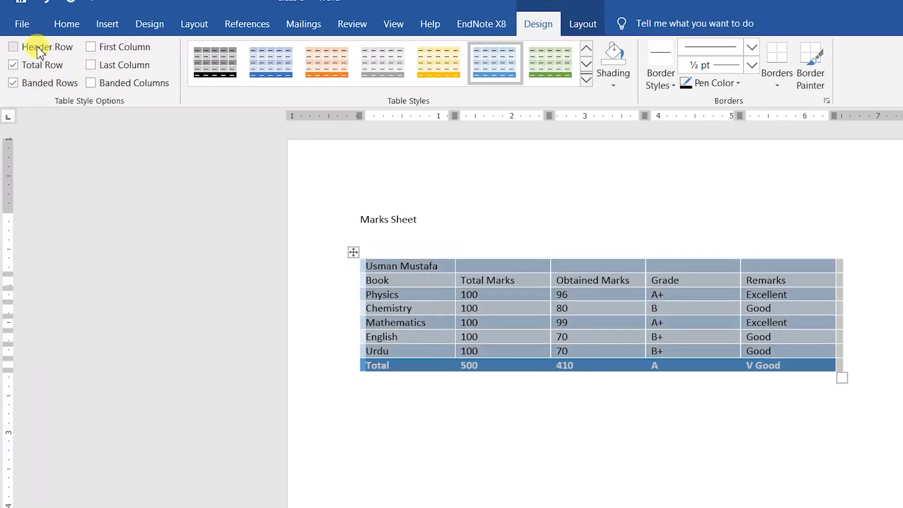
click(61, 47)
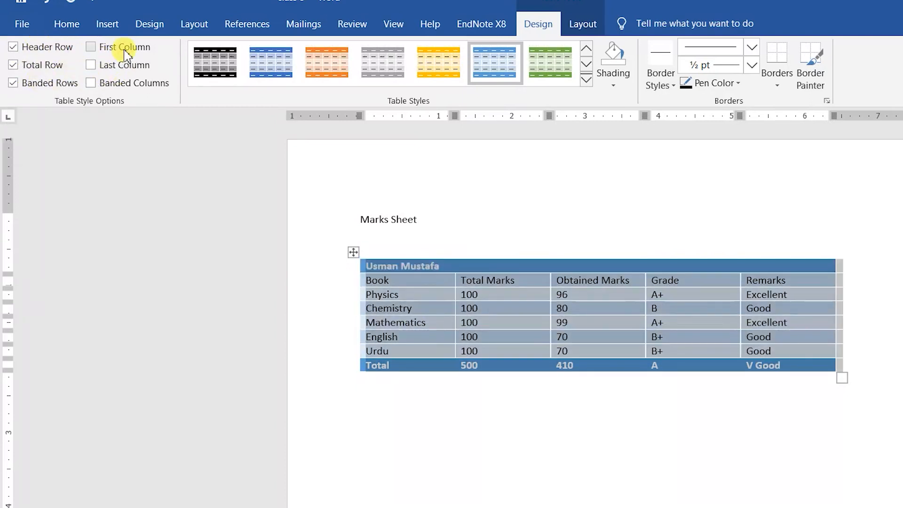
click(125, 50)
click(497, 325)
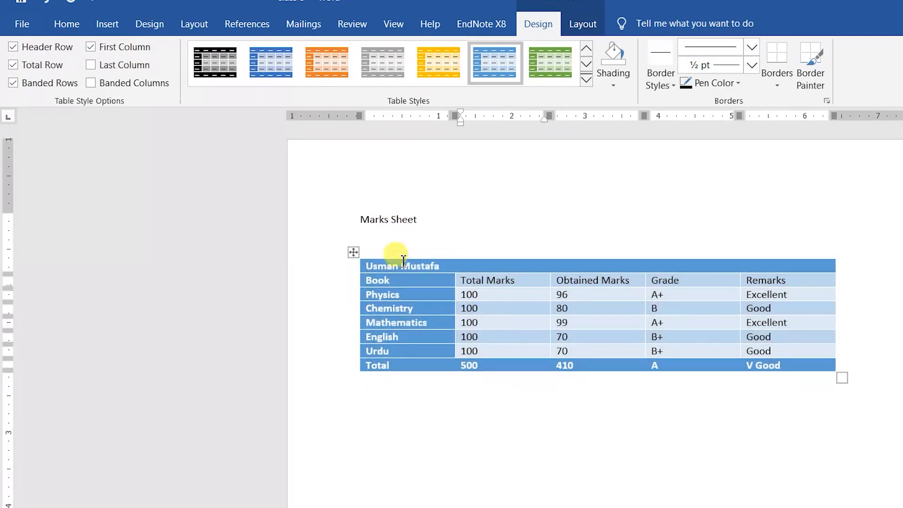
click(354, 252)
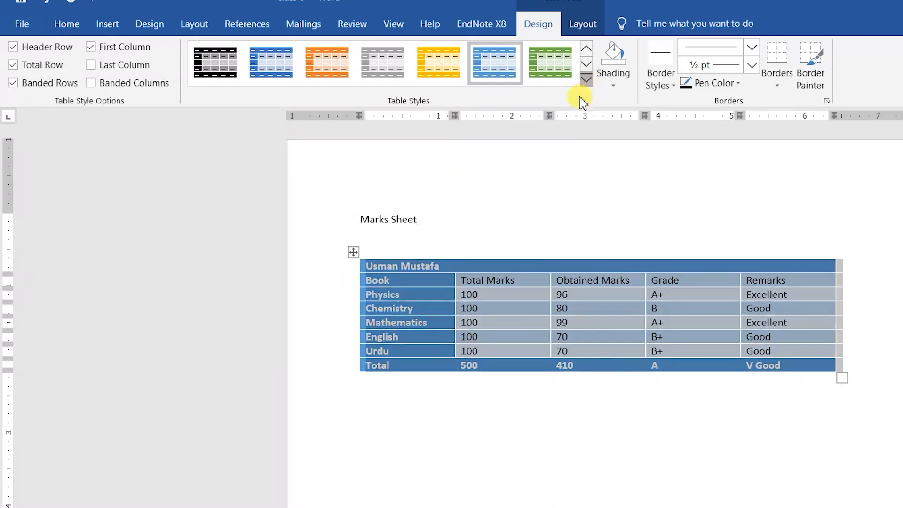
click(586, 80)
key(Escape)
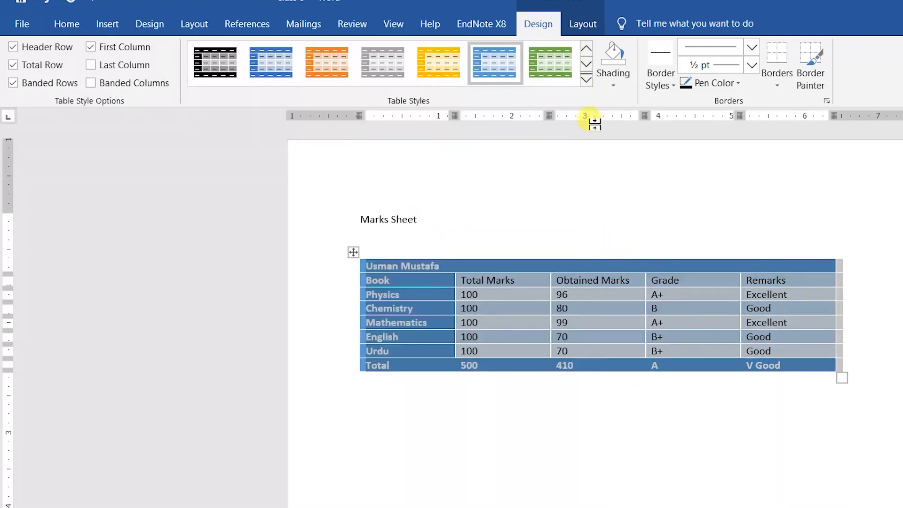
click(613, 83)
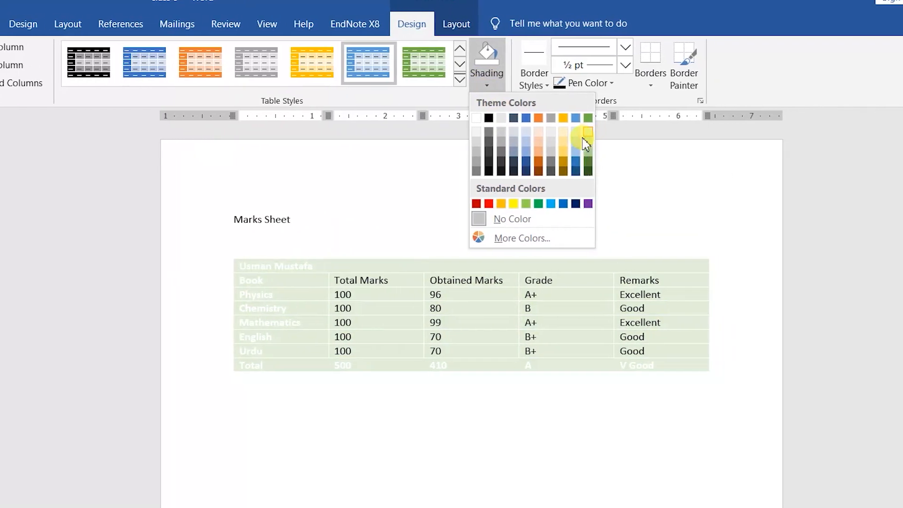
Step: Try dark grey table shading, undo it, then select Physics' 96, A+ and Excellent cells
click(539, 162)
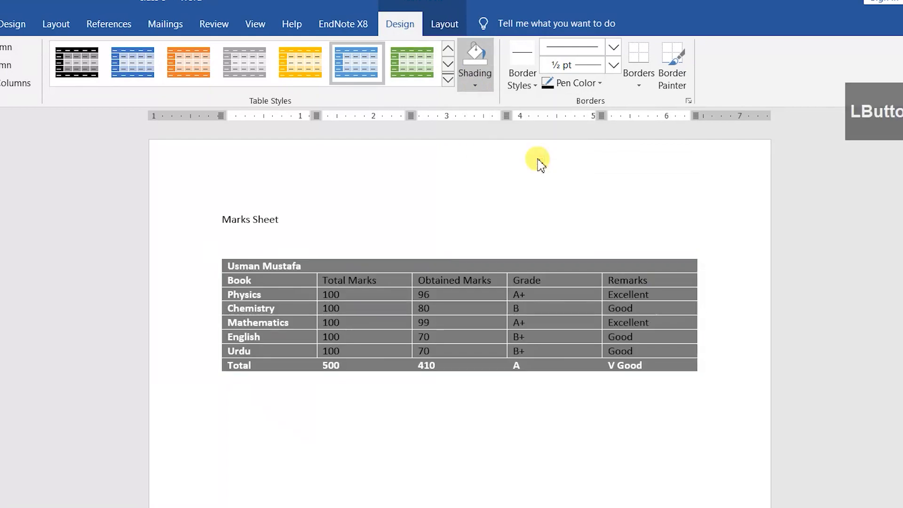
click(370, 322)
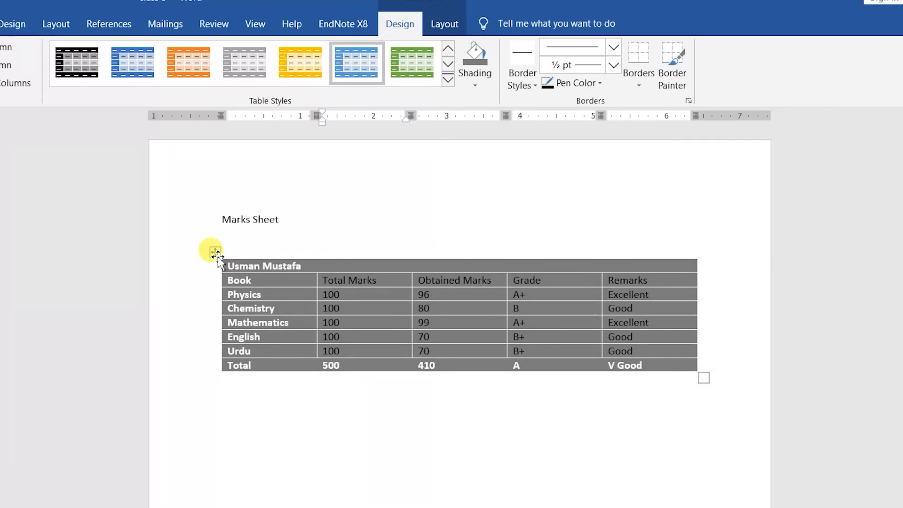
key(ctrl+z)
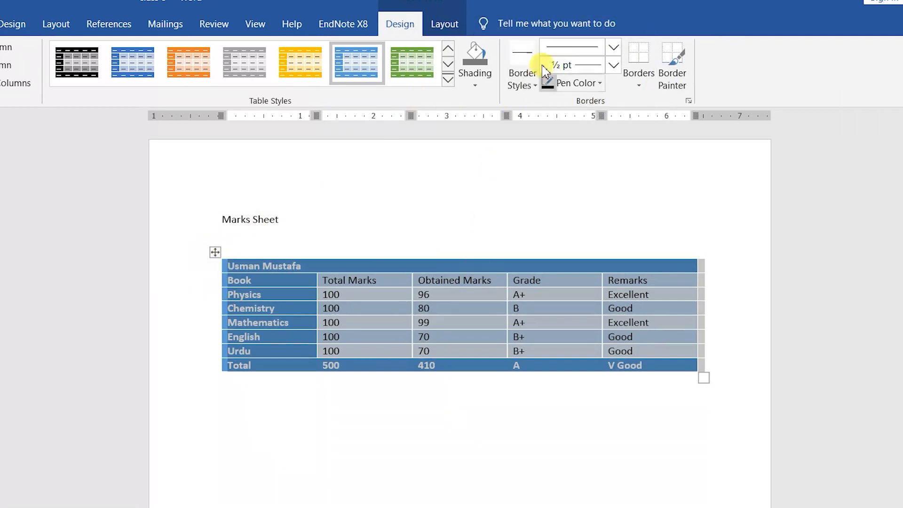
click(372, 282)
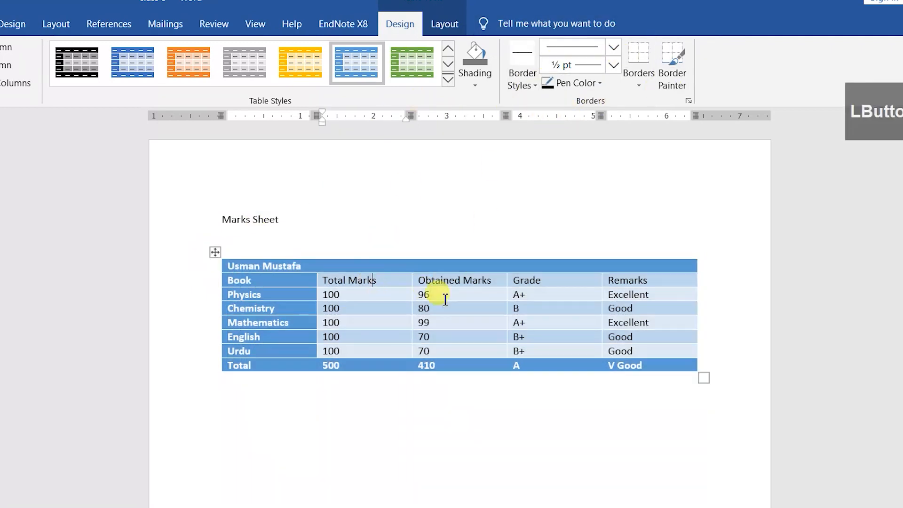
drag(514, 296, 628, 296)
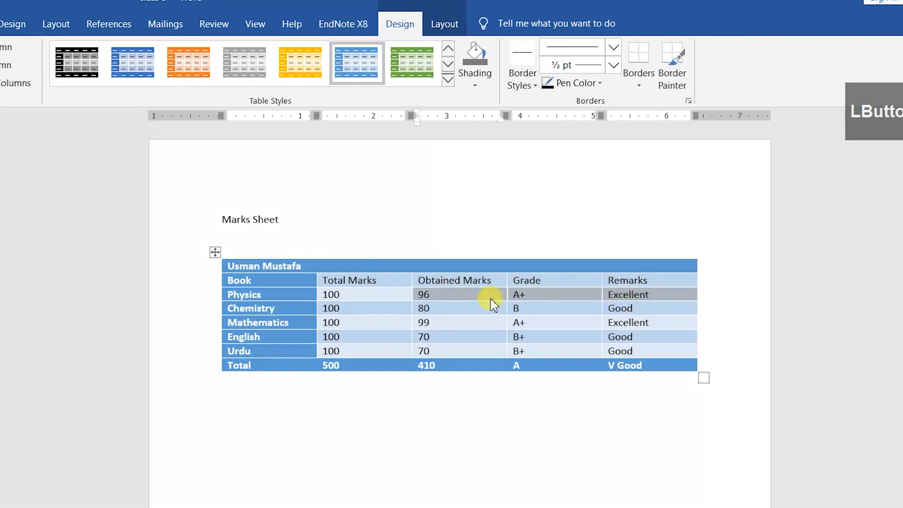
Step: Apply yellow 2¼ pt double-line All Borders to the selected Physics cells
click(525, 85)
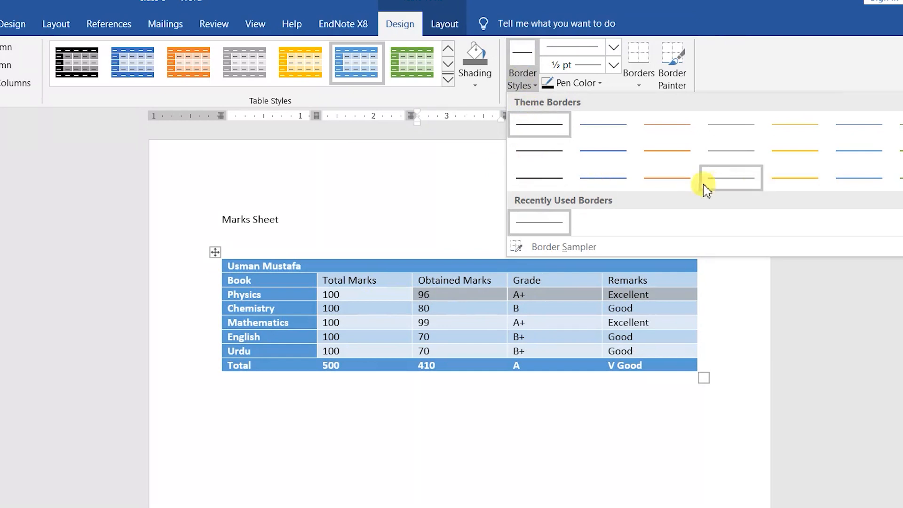
click(608, 177)
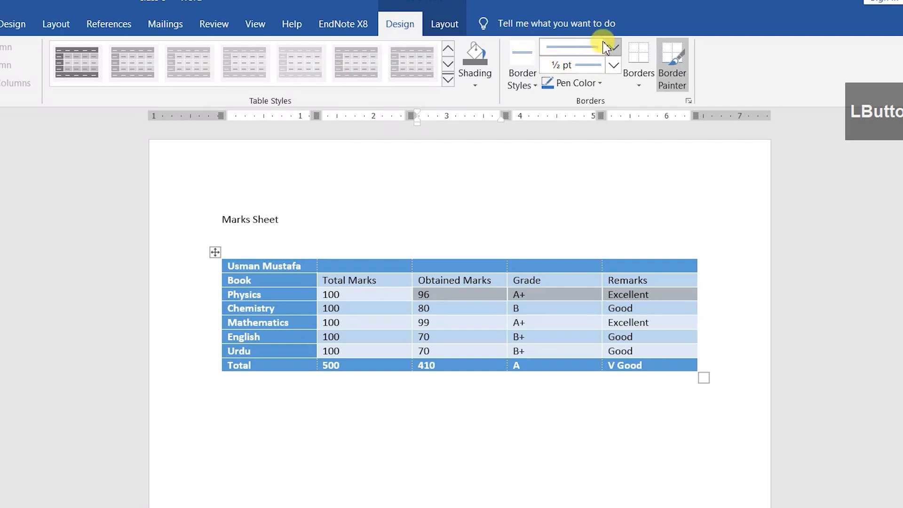
click(613, 64)
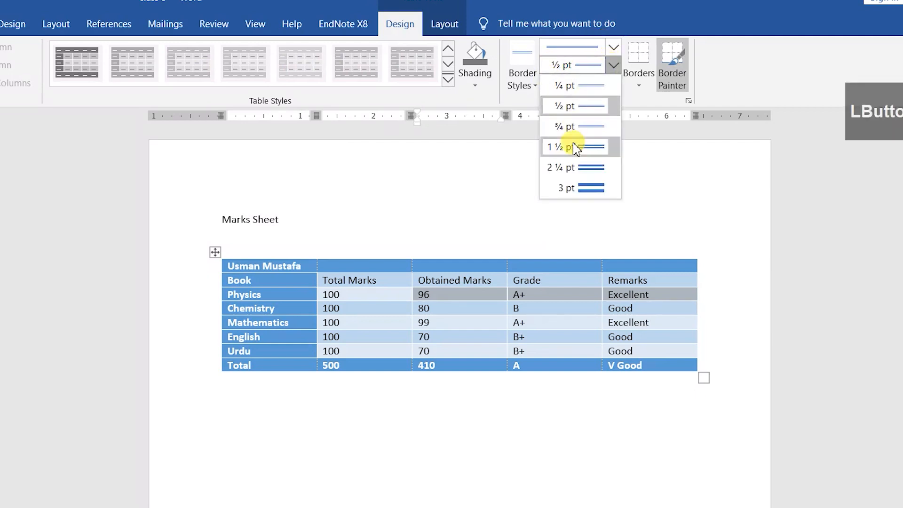
click(571, 168)
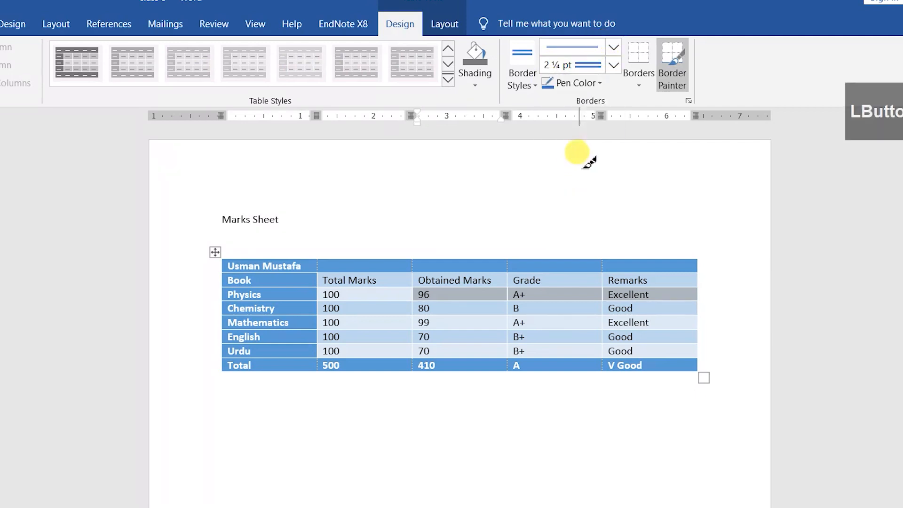
click(600, 85)
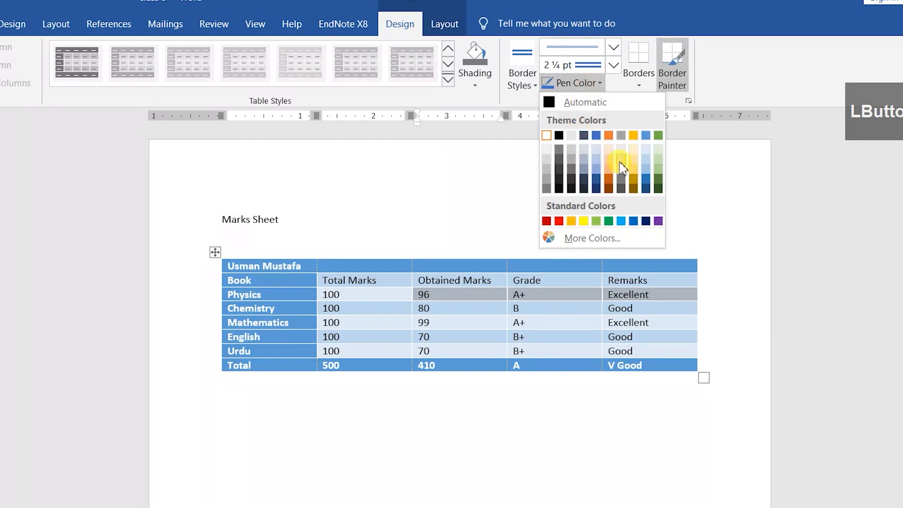
click(584, 221)
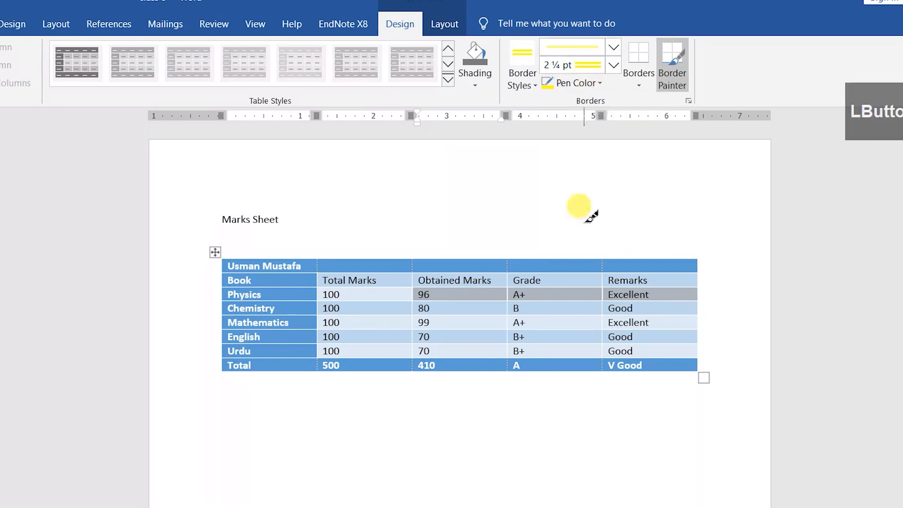
click(642, 84)
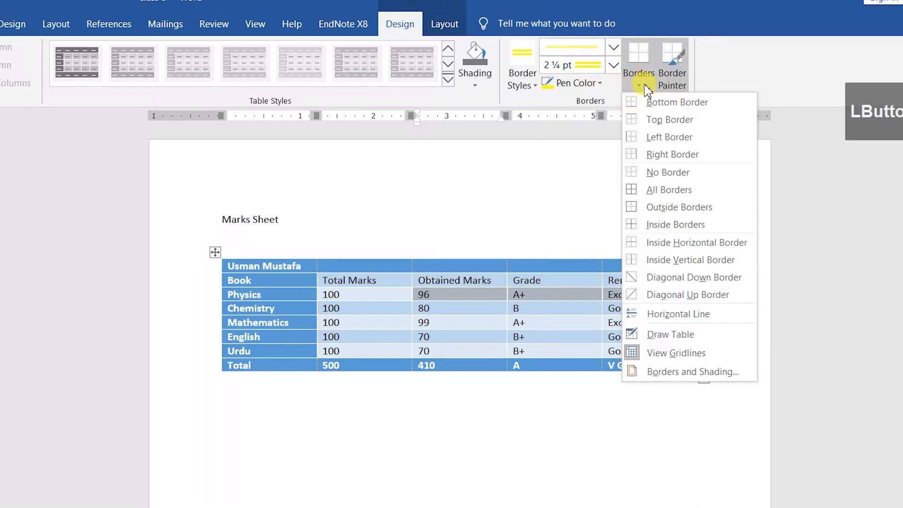
click(653, 197)
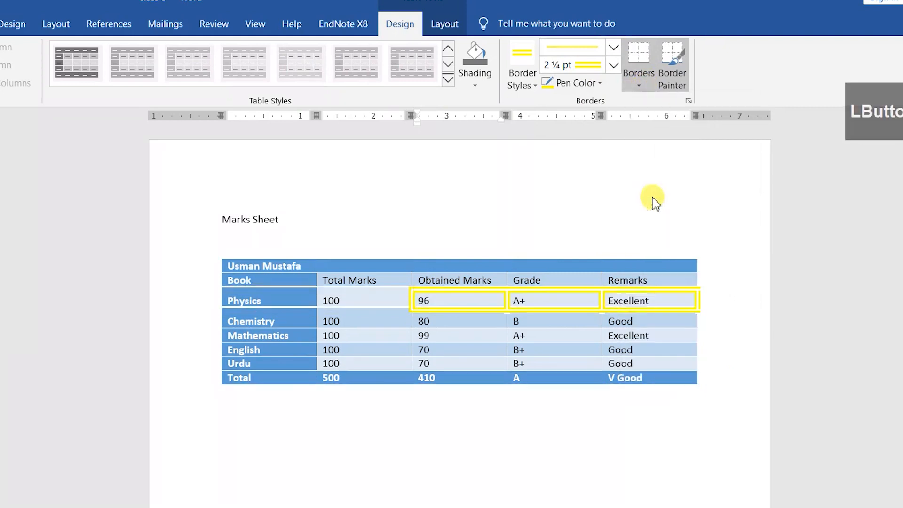
click(428, 306)
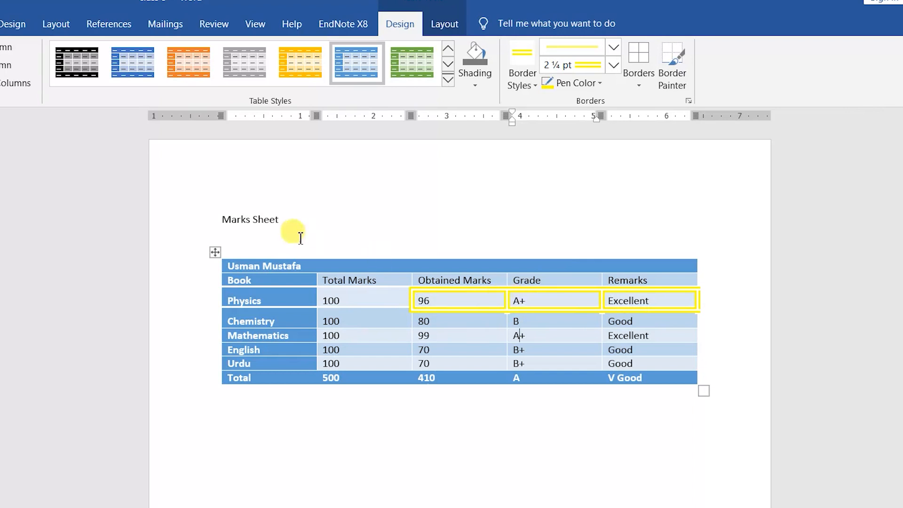
Step: Select the whole table and choose a plain single-line border style
click(214, 253)
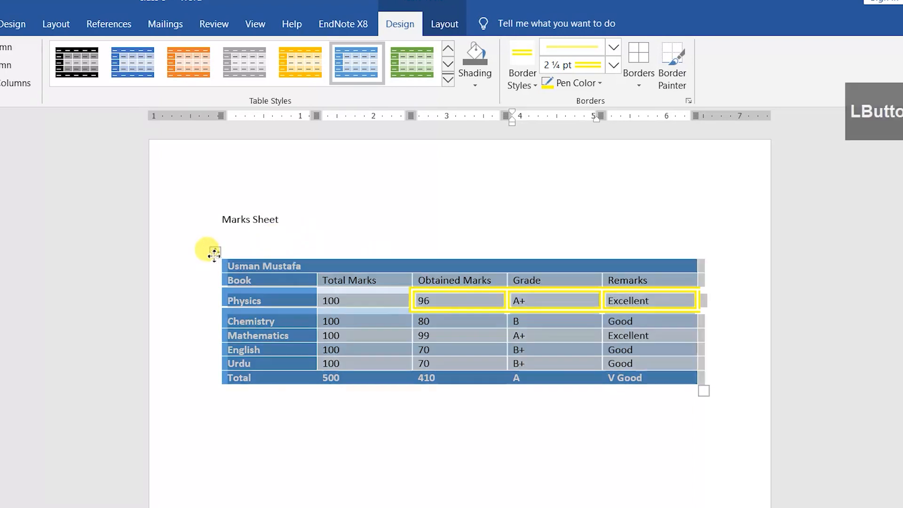
click(512, 87)
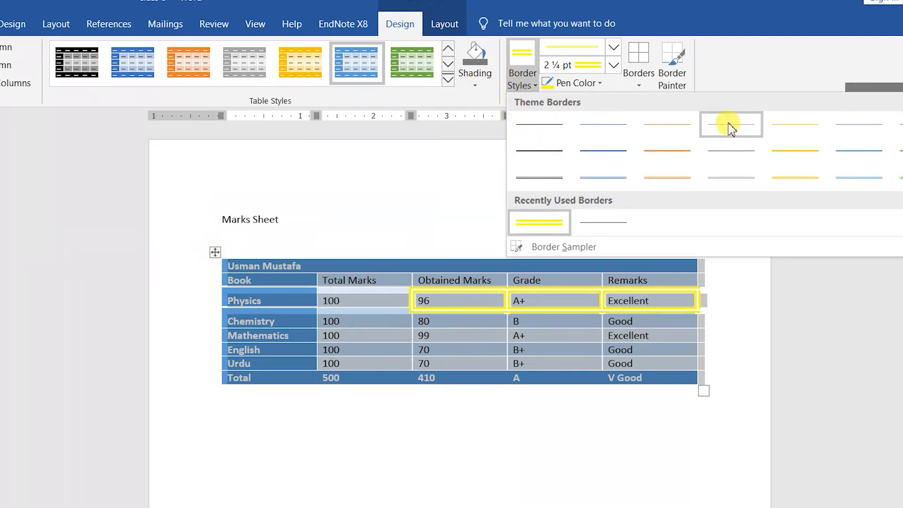
click(857, 156)
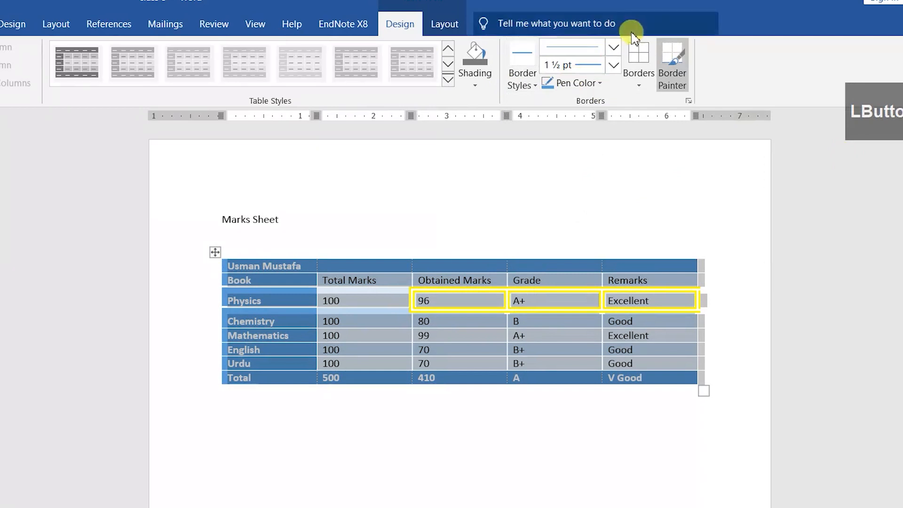
click(614, 65)
Step: Set a ¾ pt red pen and apply it as an Outside Border around the table
click(584, 128)
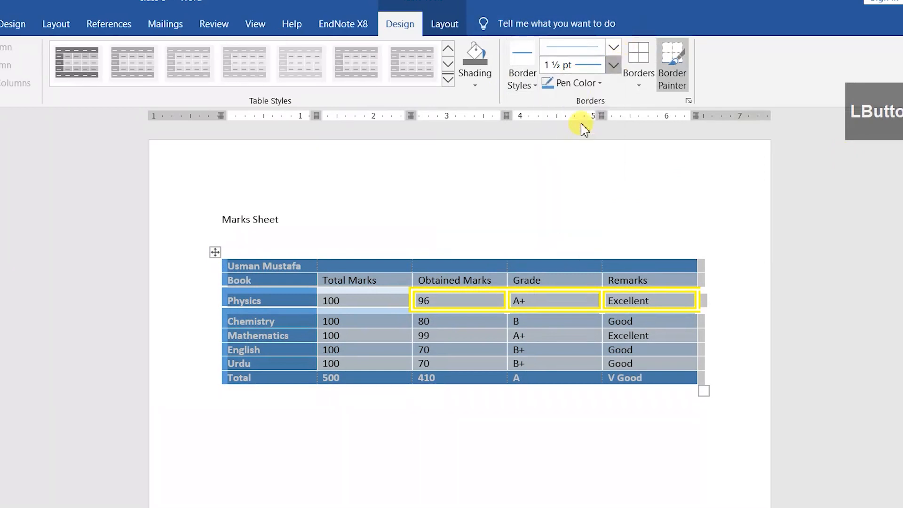
click(599, 83)
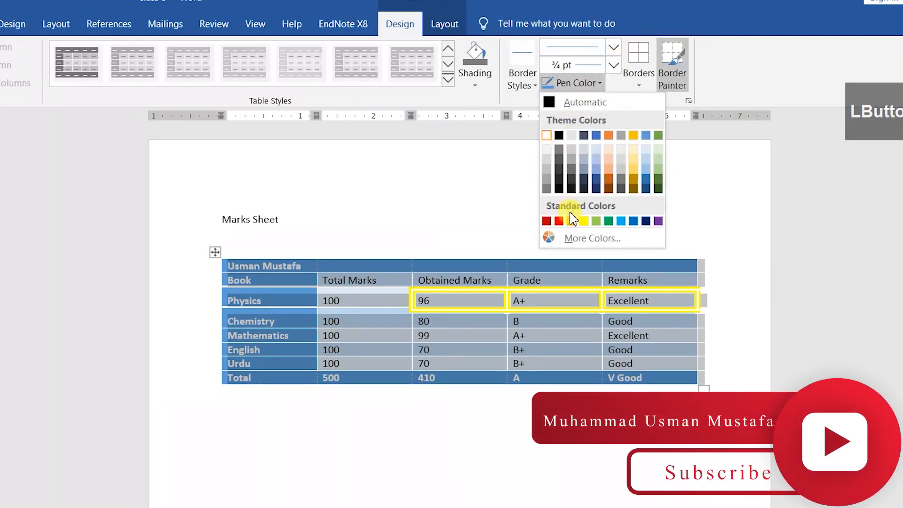
click(559, 221)
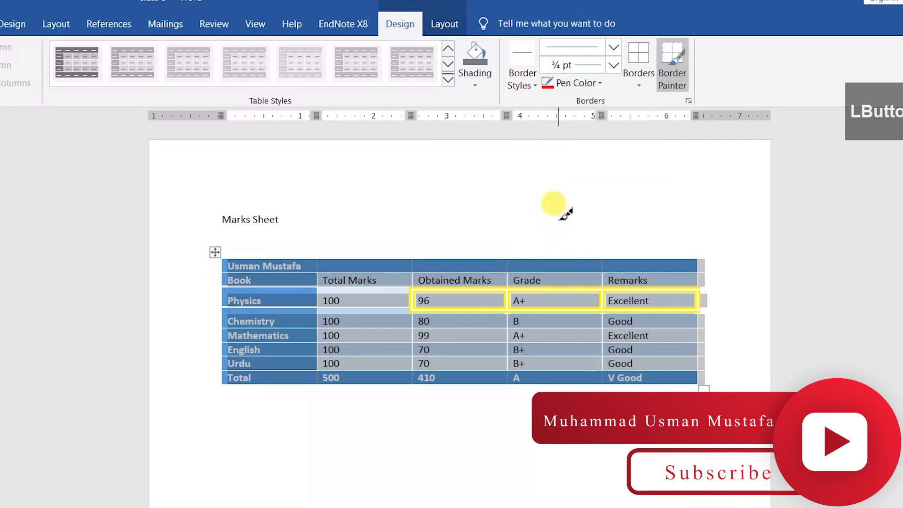
click(649, 86)
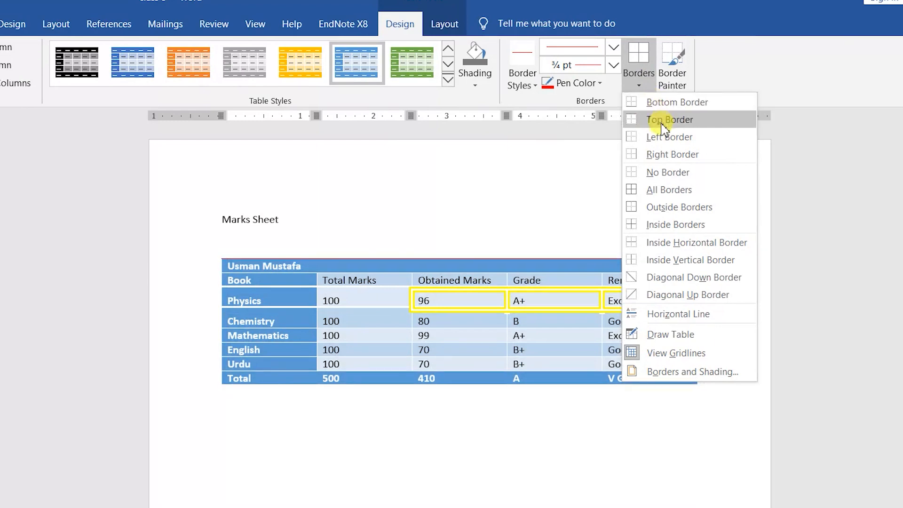
click(668, 207)
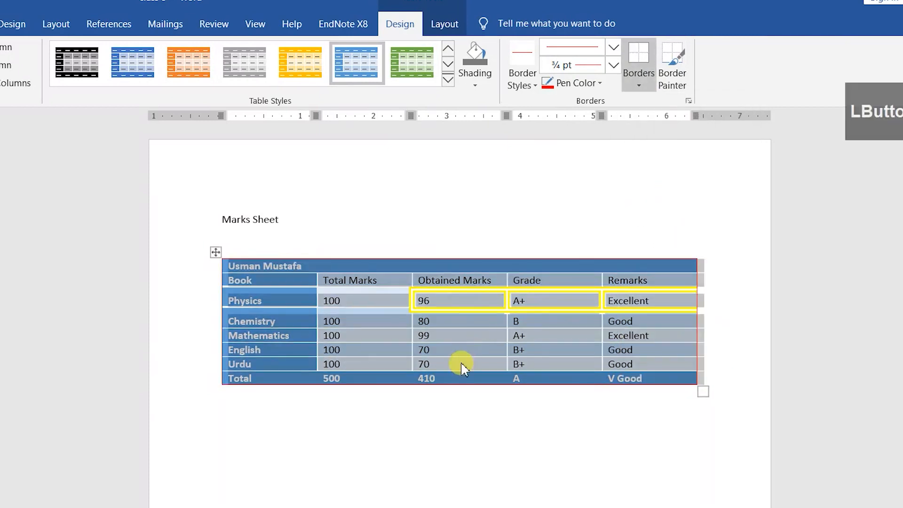
click(460, 363)
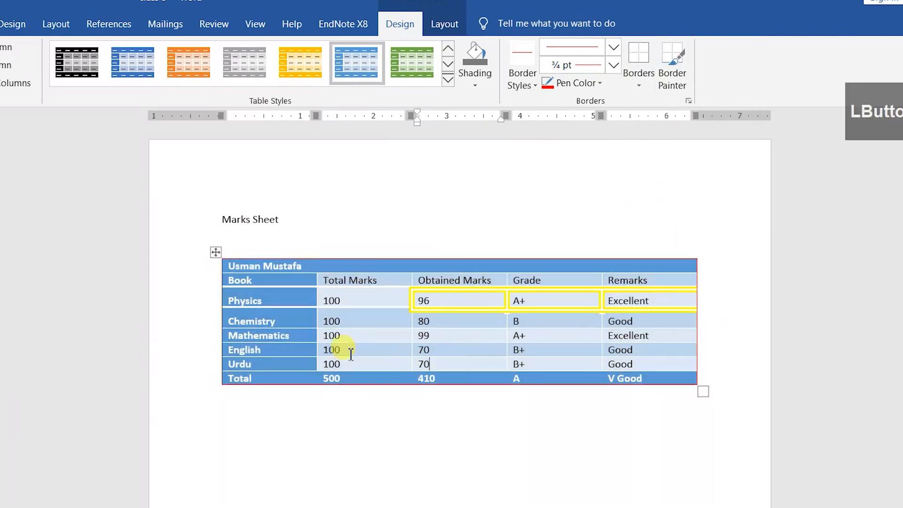
Step: Try a red Diagonal Down Border on the whole table, then apply red All Borders
click(217, 253)
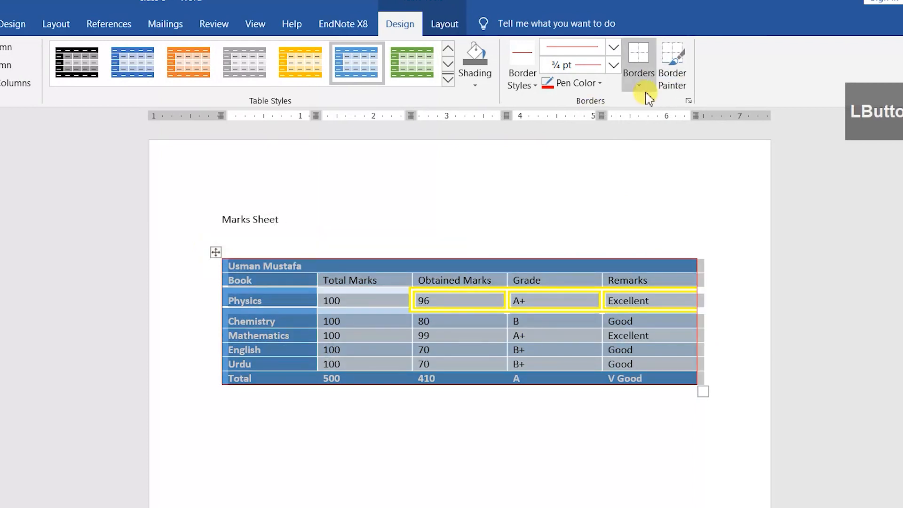
click(639, 85)
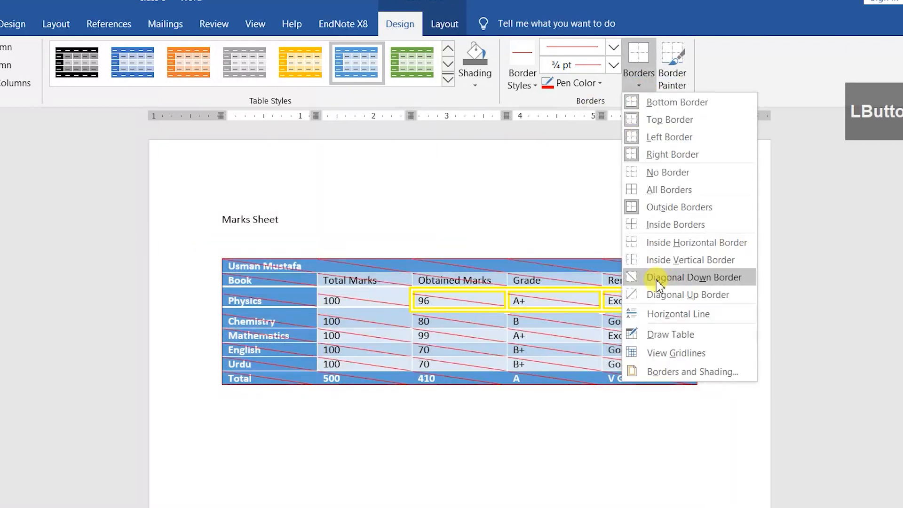
click(694, 283)
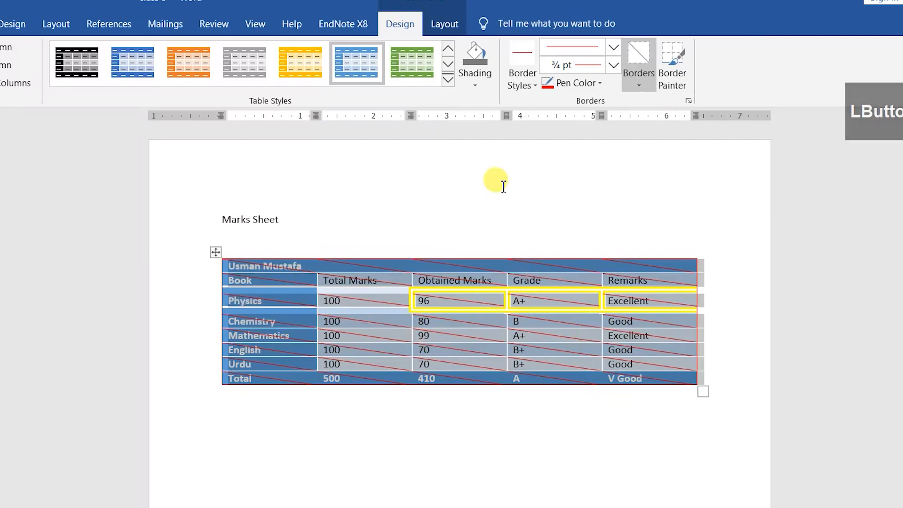
click(630, 88)
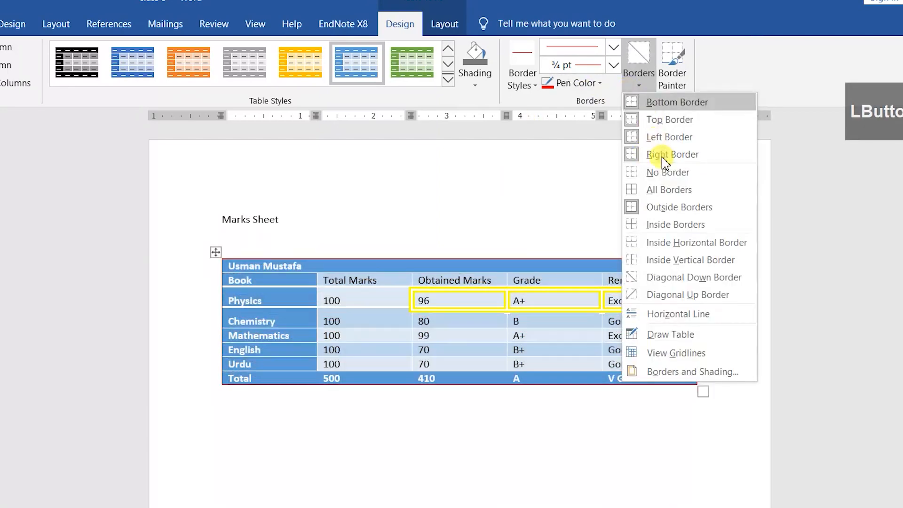
click(669, 190)
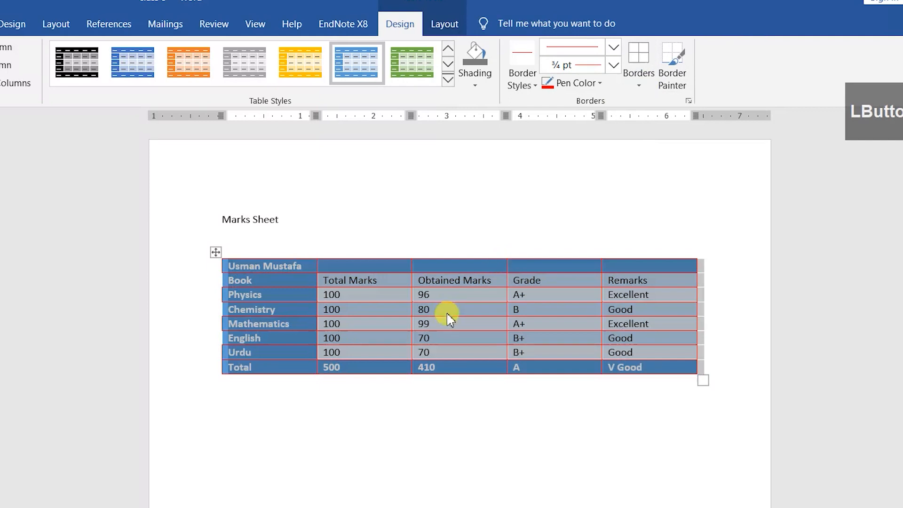
Step: Set a light 1½ pt double-line pen and paint it between Total Marks and Obtained Marks
click(446, 321)
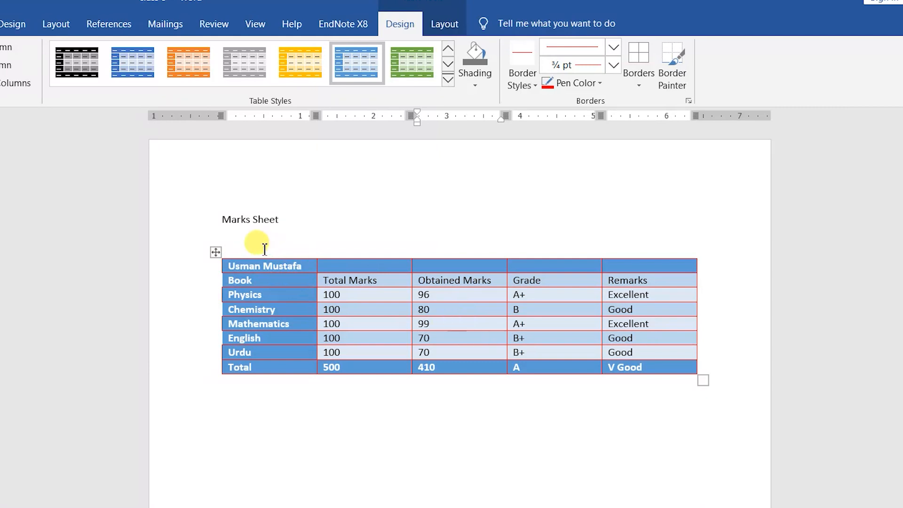
click(523, 84)
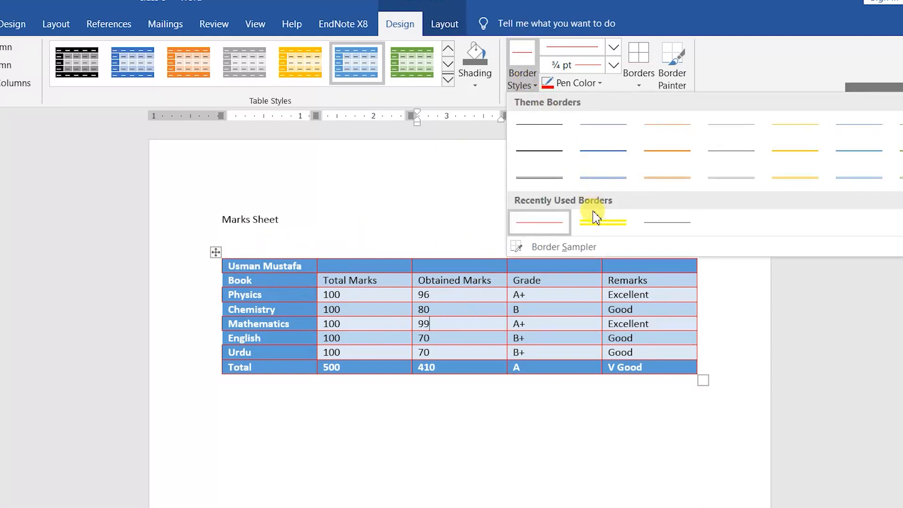
click(557, 176)
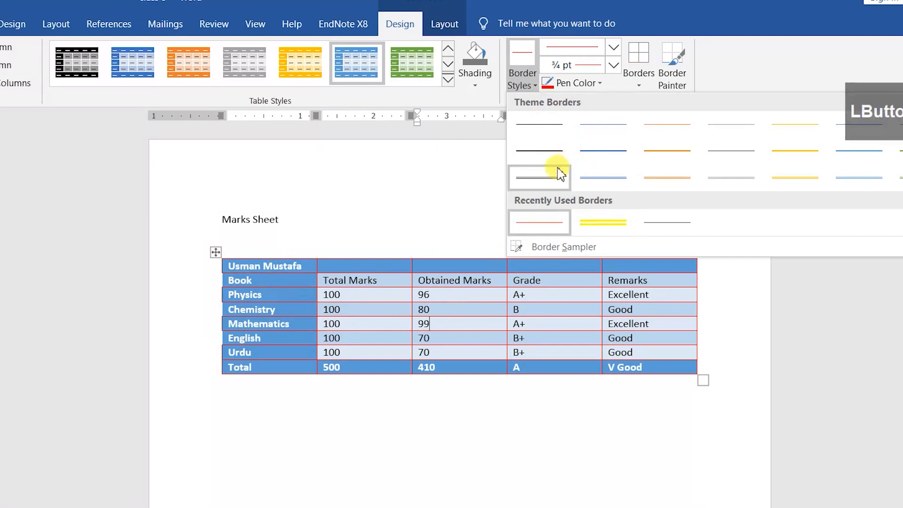
click(614, 65)
click(590, 146)
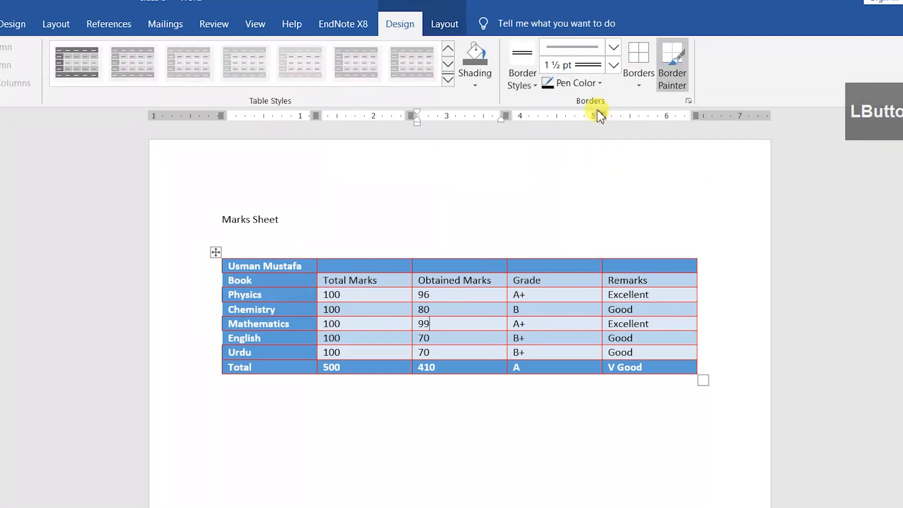
click(598, 83)
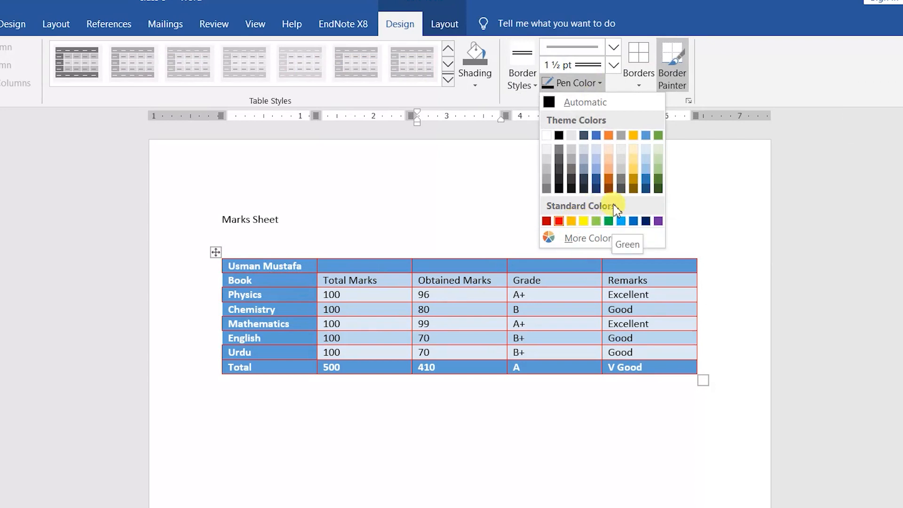
click(582, 150)
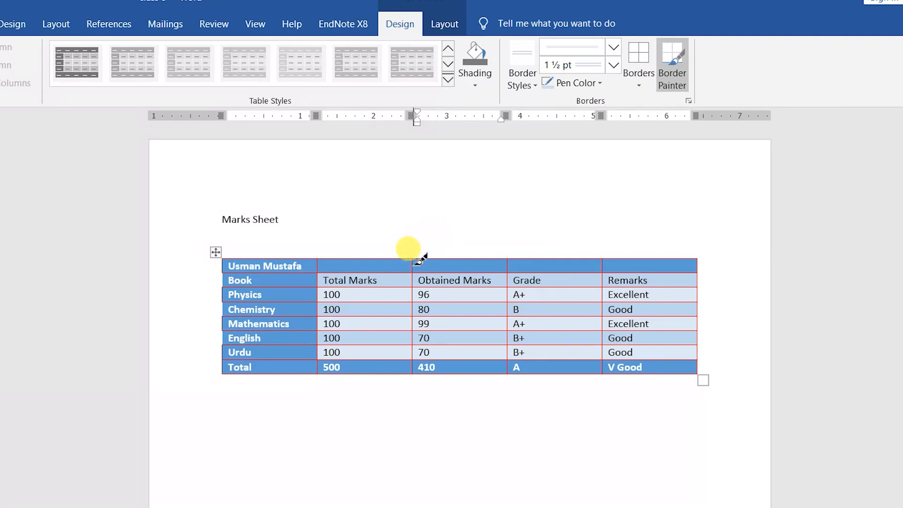
drag(416, 260, 424, 314)
drag(420, 369, 420, 368)
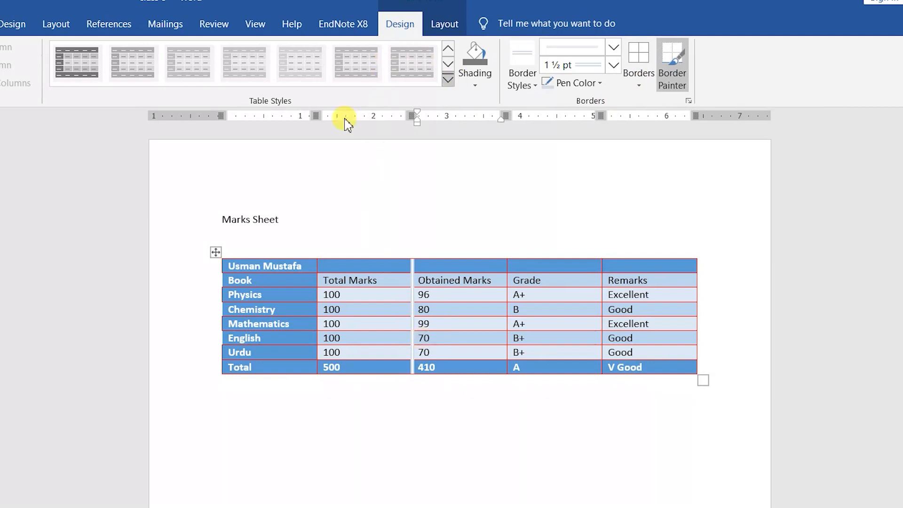
Step: Stop Border Painter and apply solid ½ pt dark All Borders to the whole table
click(674, 86)
click(215, 252)
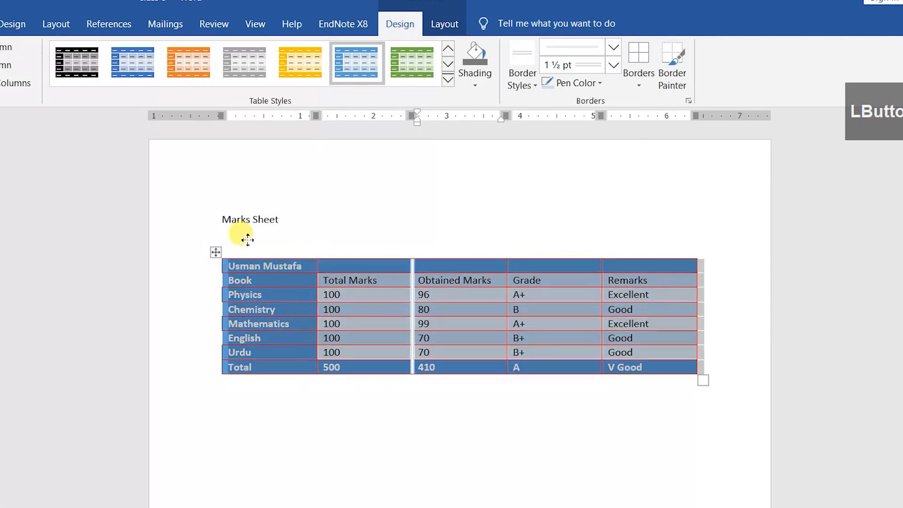
click(533, 87)
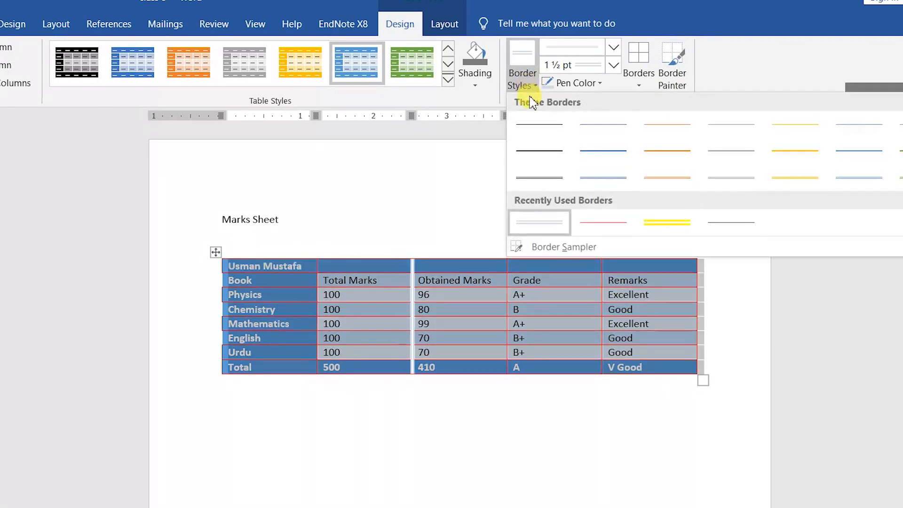
click(546, 121)
click(601, 85)
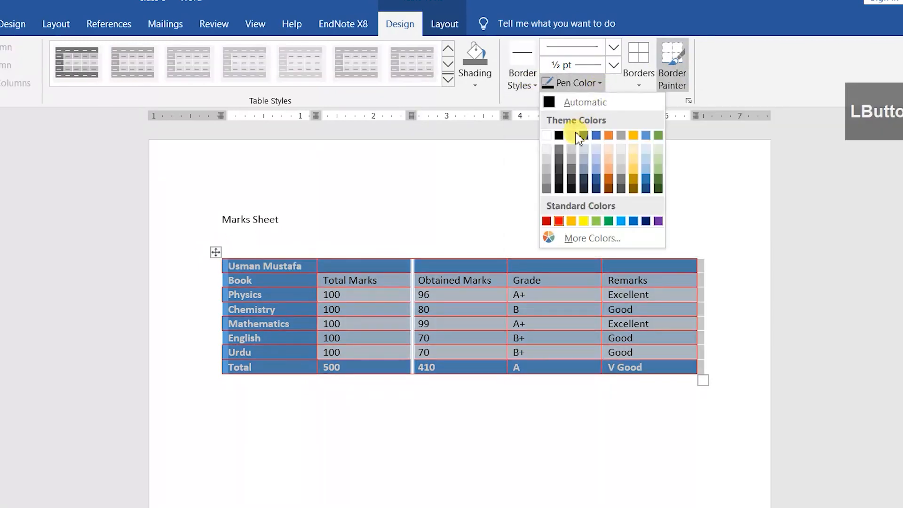
click(562, 135)
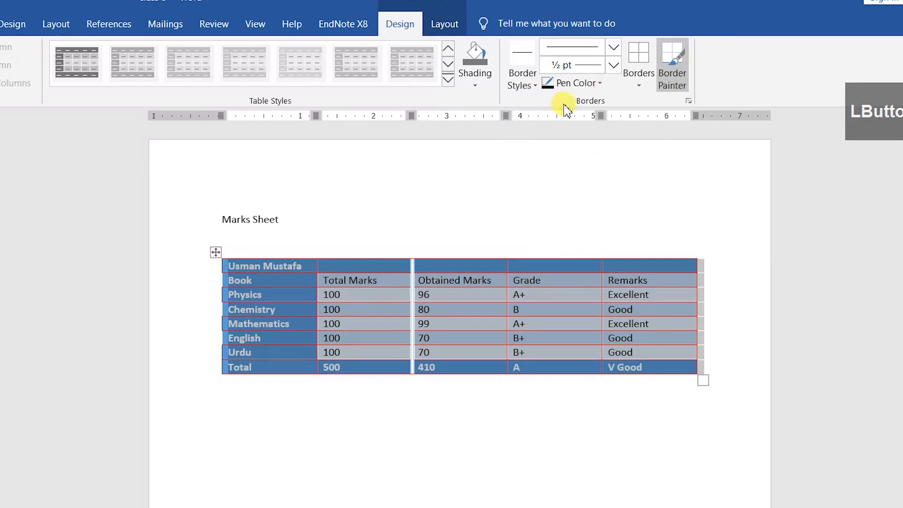
click(637, 83)
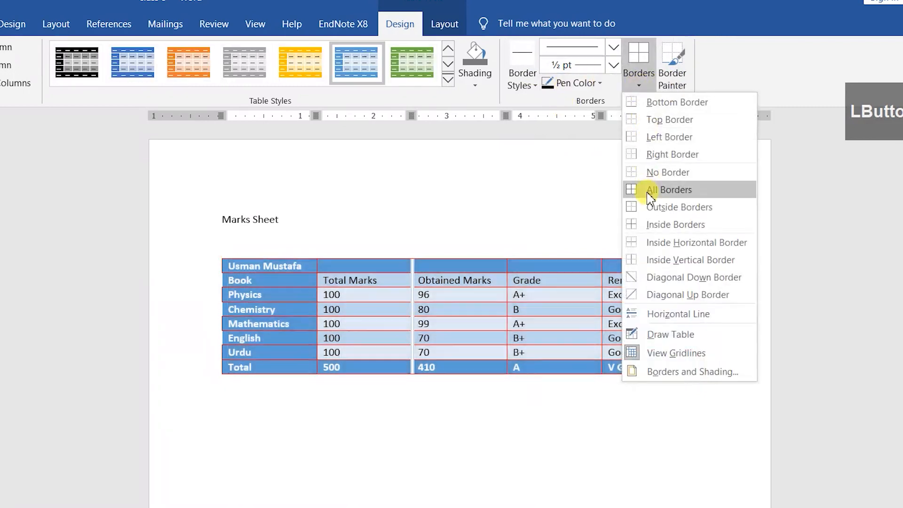
click(639, 188)
click(503, 284)
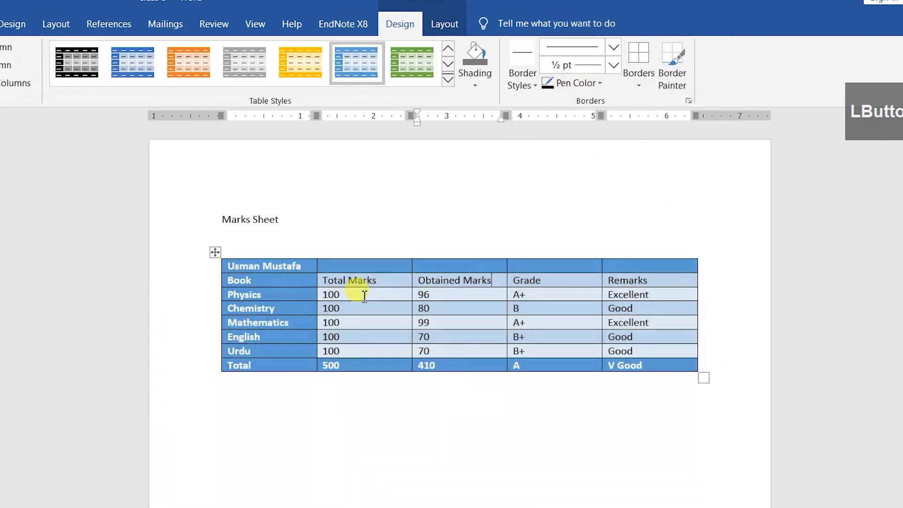
Step: Remove all table borders, then add just an Outside Border around the table
click(215, 252)
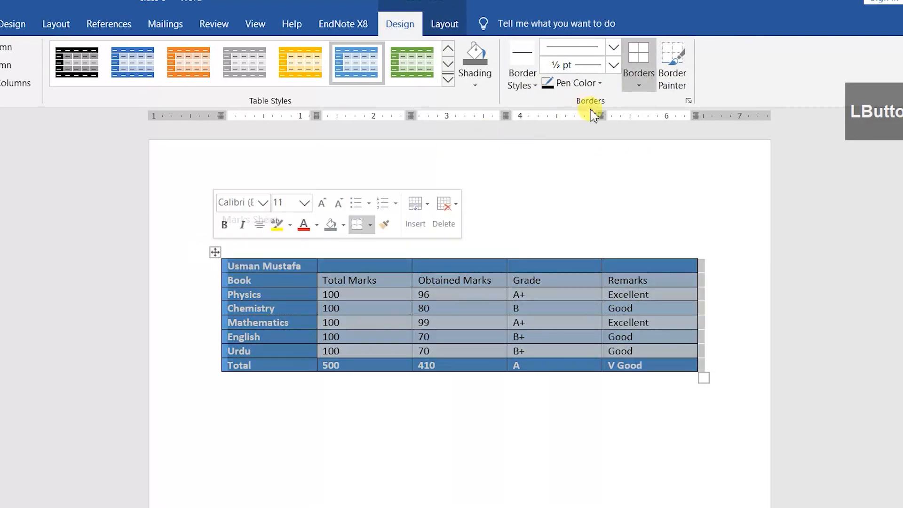
click(632, 87)
click(645, 174)
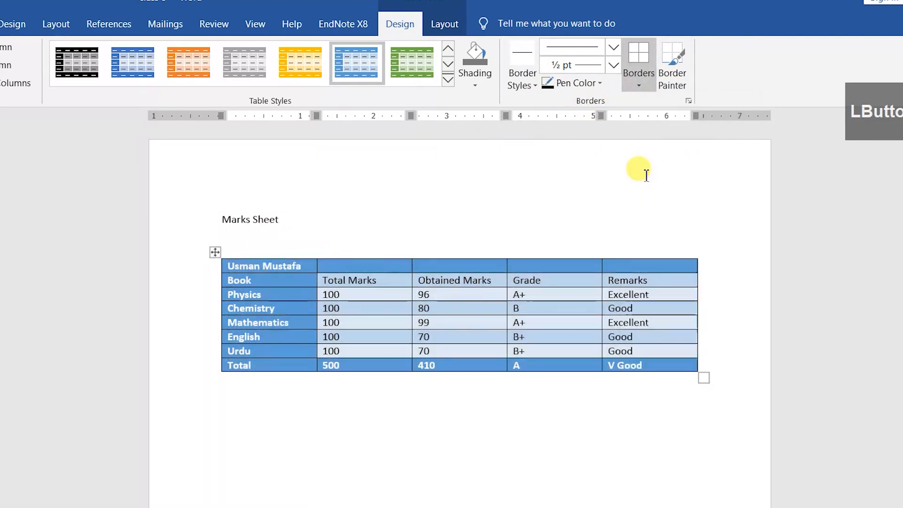
click(217, 254)
click(638, 80)
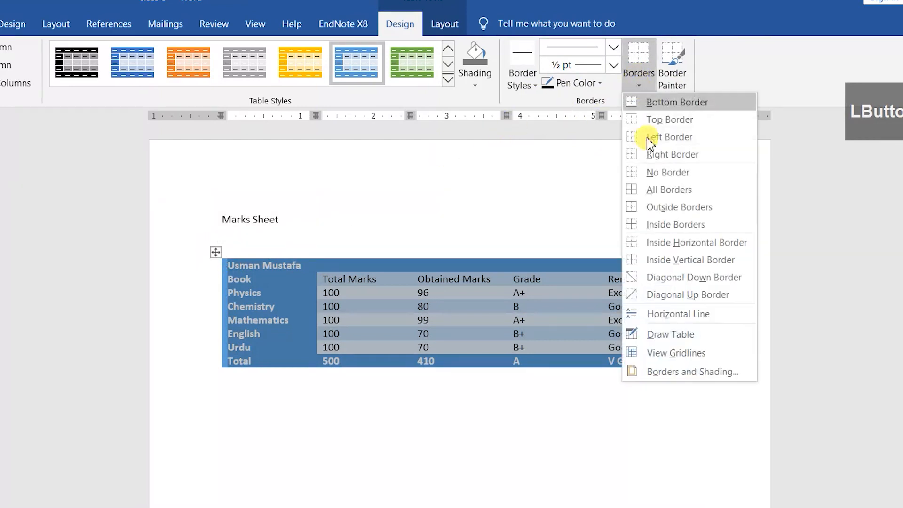
click(666, 208)
Step: Give the table's name header row inside and outside borders
click(408, 335)
drag(277, 275, 695, 250)
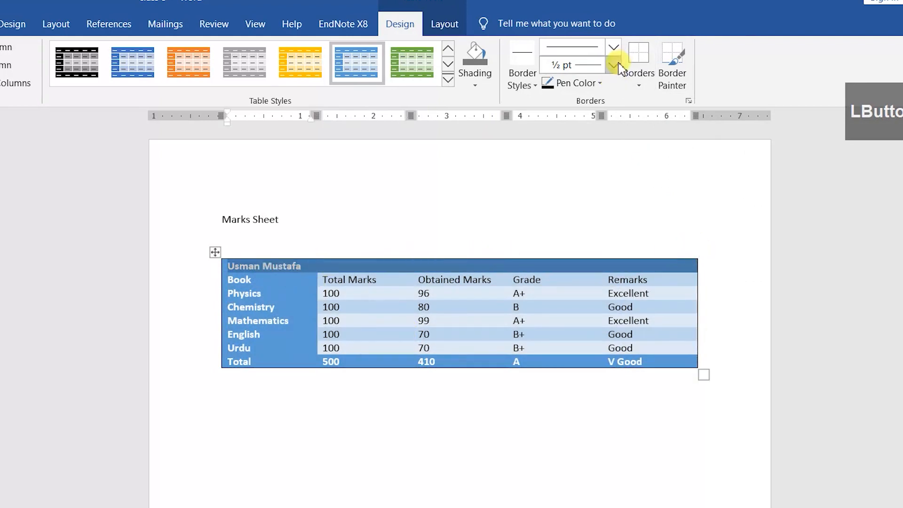
click(638, 81)
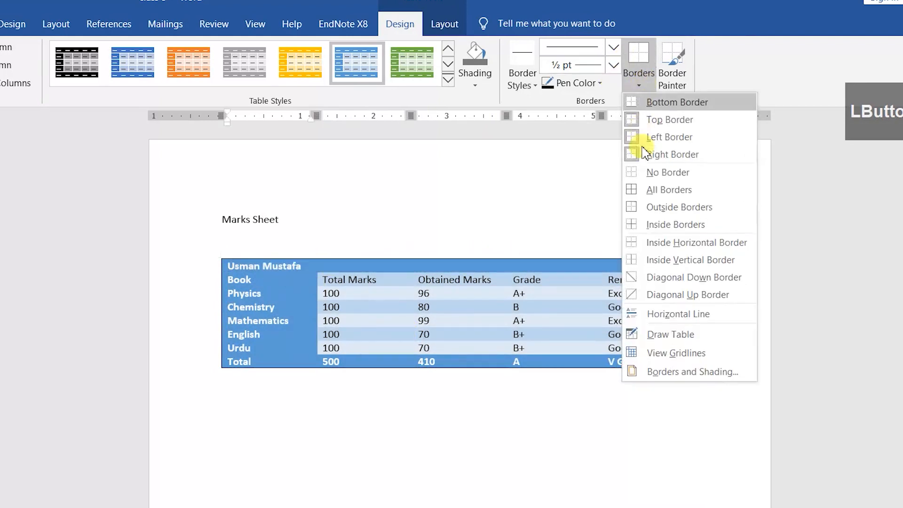
click(657, 225)
click(639, 75)
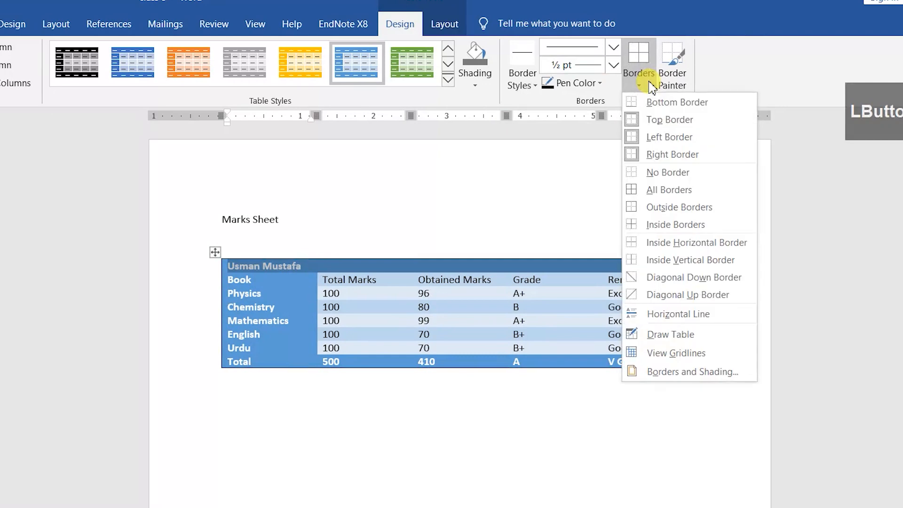
click(675, 209)
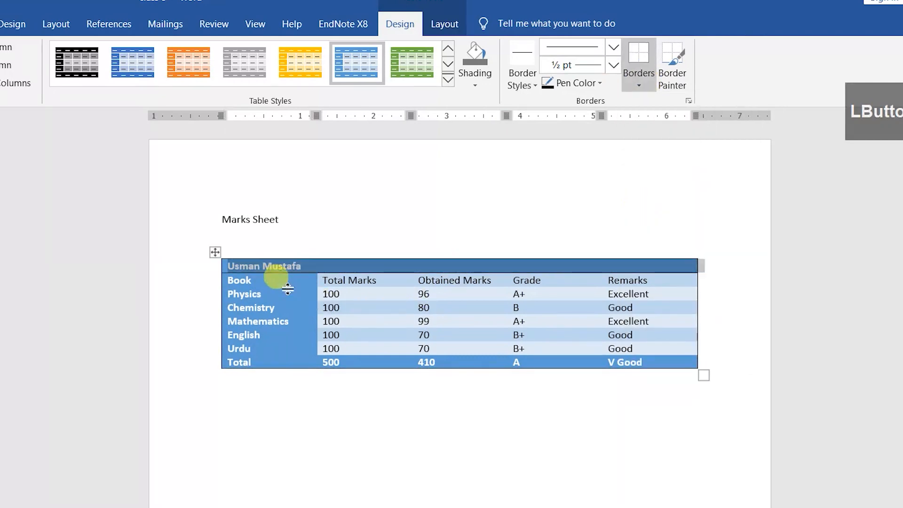
Step: Apply outside borders and all borders to the table's first column
click(256, 281)
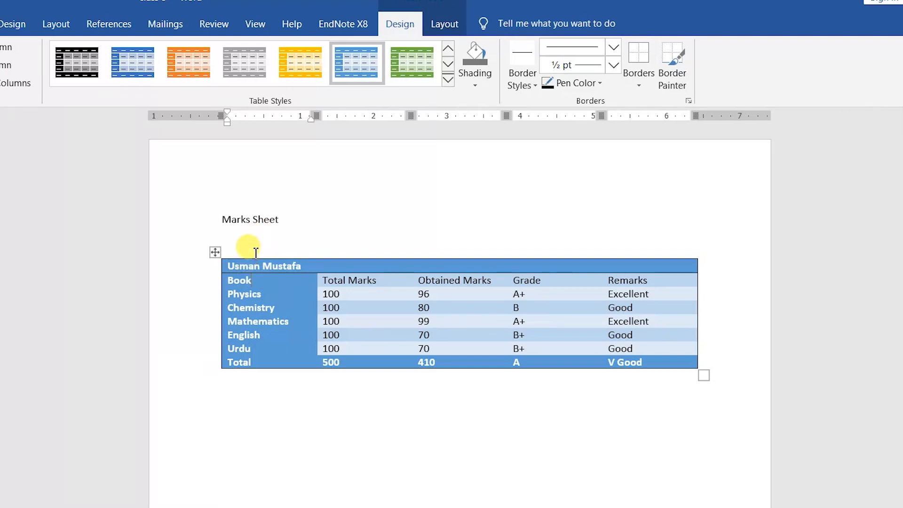
click(255, 258)
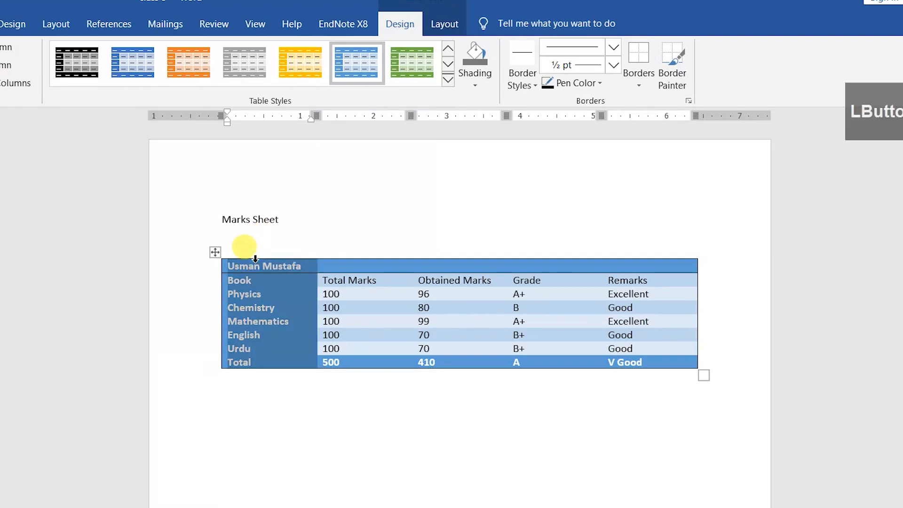
click(631, 75)
click(632, 54)
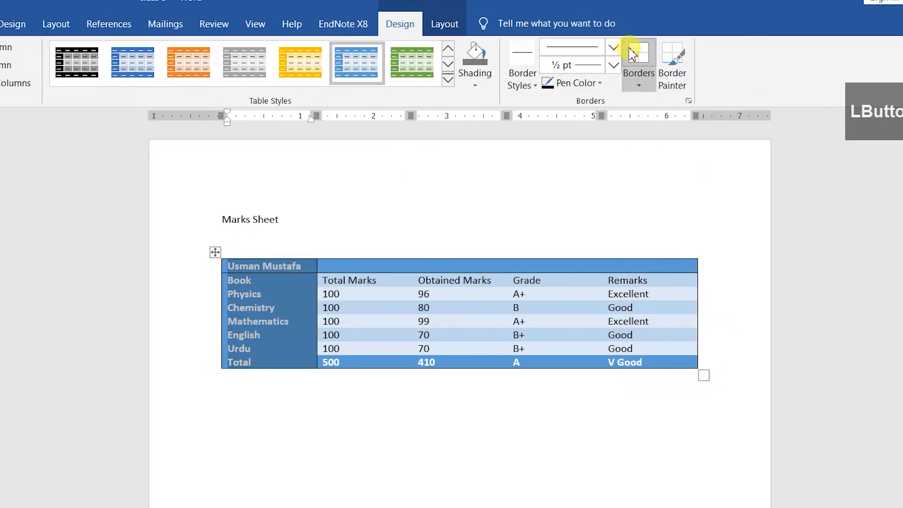
click(638, 57)
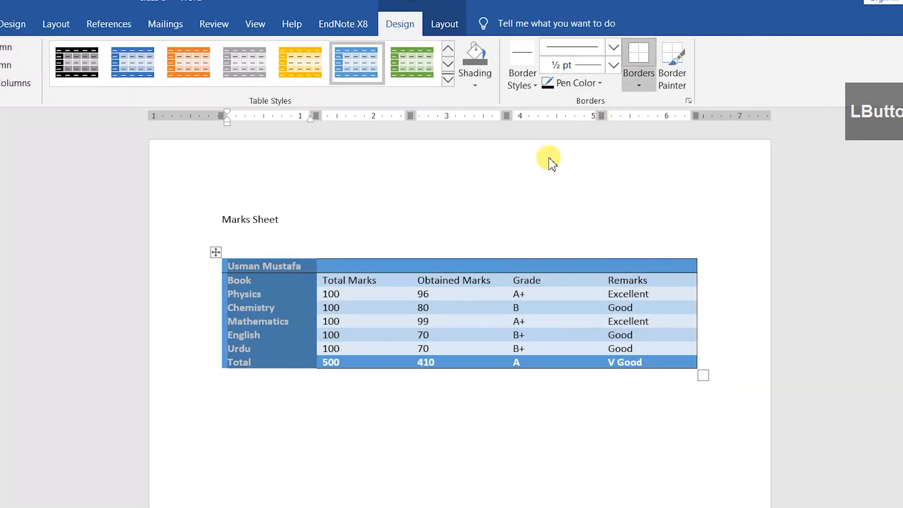
click(639, 85)
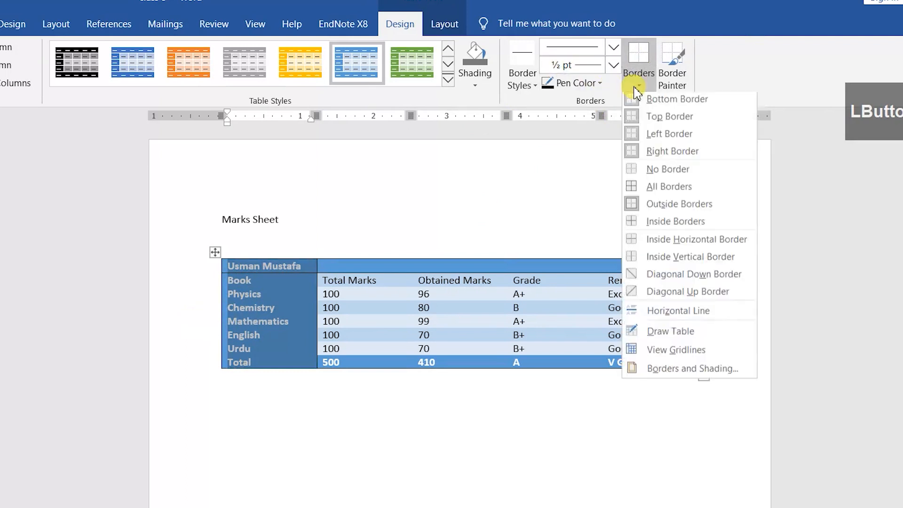
click(667, 191)
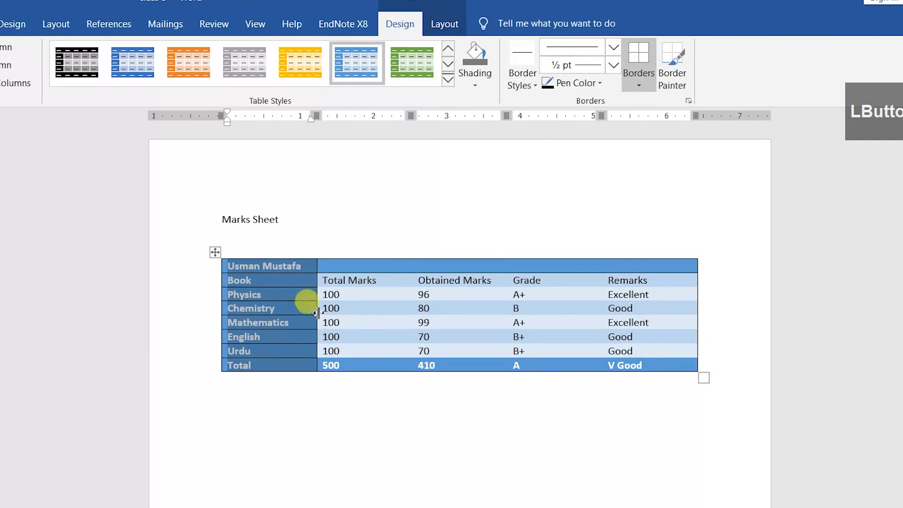
click(316, 294)
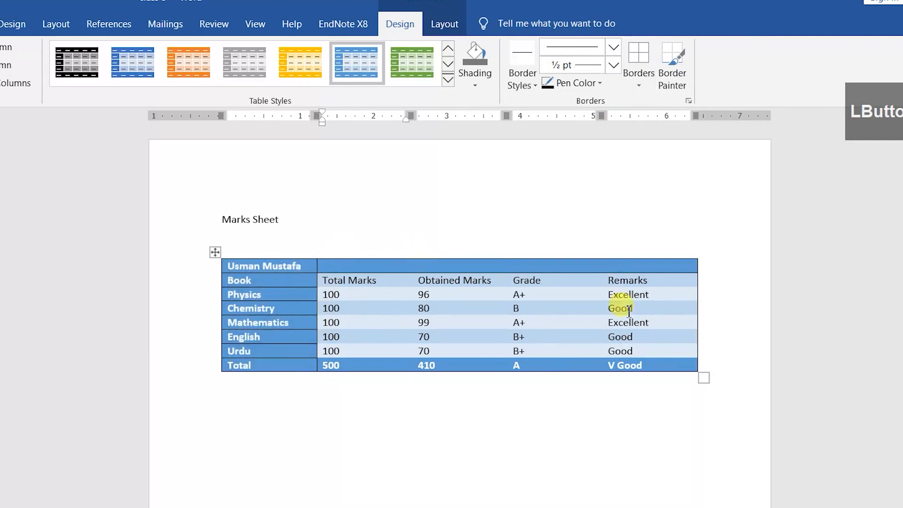